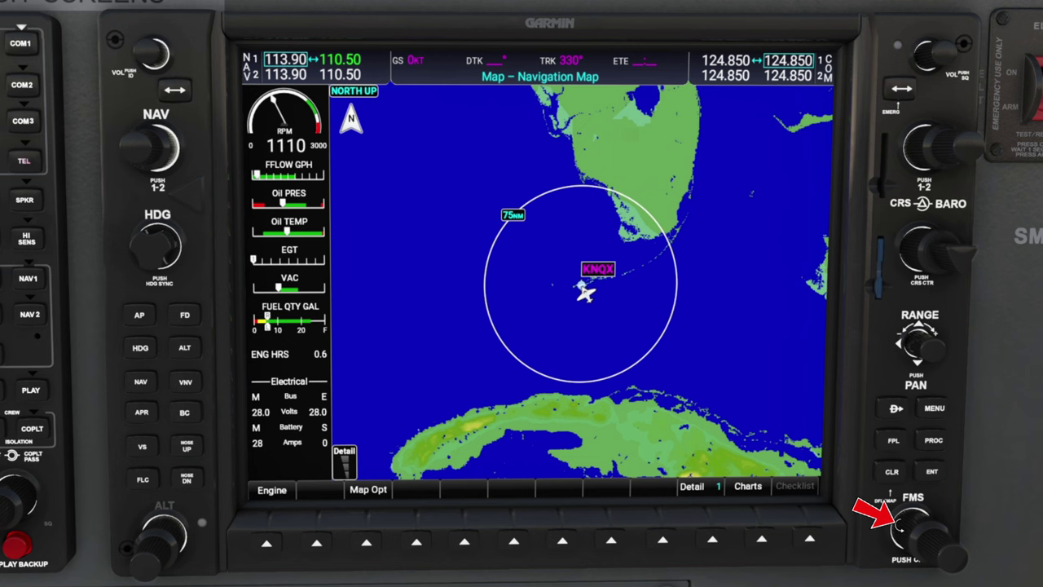
Step through the page groups to the FPL Active Flight Plan page, which lists only KNQX.
{"action": "scroll", "coordinate": [900, 528], "scroll_direction": "up", "scroll_amount": 1}
{"action": "scroll", "coordinate": [900, 528], "scroll_direction": "up", "scroll_amount": 3}
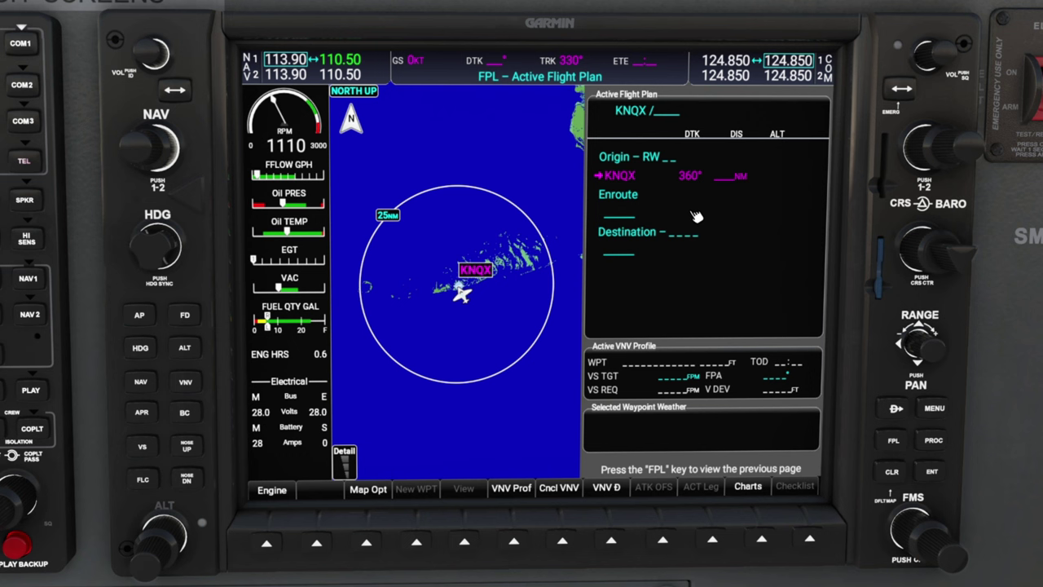
Enter KMCO (Orlando Intl) in the flight plan's Destination field and accept it.
{"action": "left_click", "coordinate": [962, 562]}
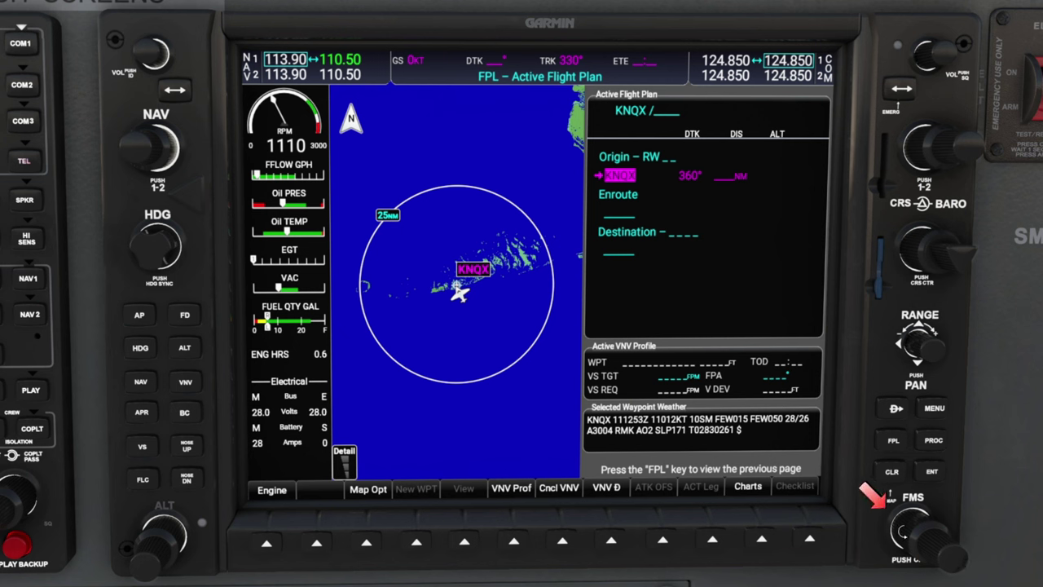
{"action": "scroll", "coordinate": [903, 532], "scroll_direction": "down", "scroll_amount": 2}
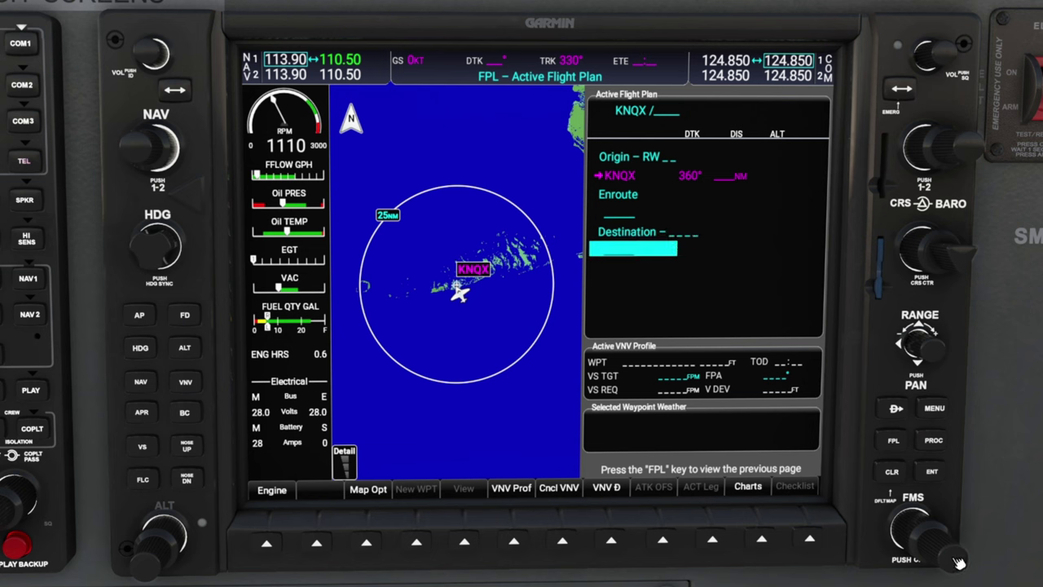
{"action": "scroll", "coordinate": [959, 562], "scroll_direction": "up", "scroll_amount": 13}
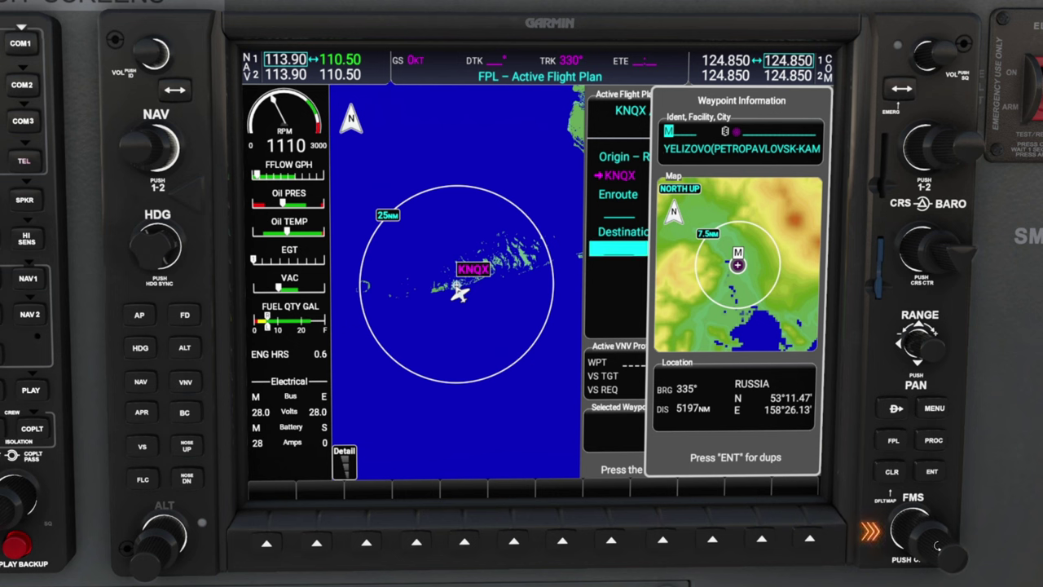
{"action": "scroll", "coordinate": [945, 561], "scroll_direction": "up", "scroll_amount": 3}
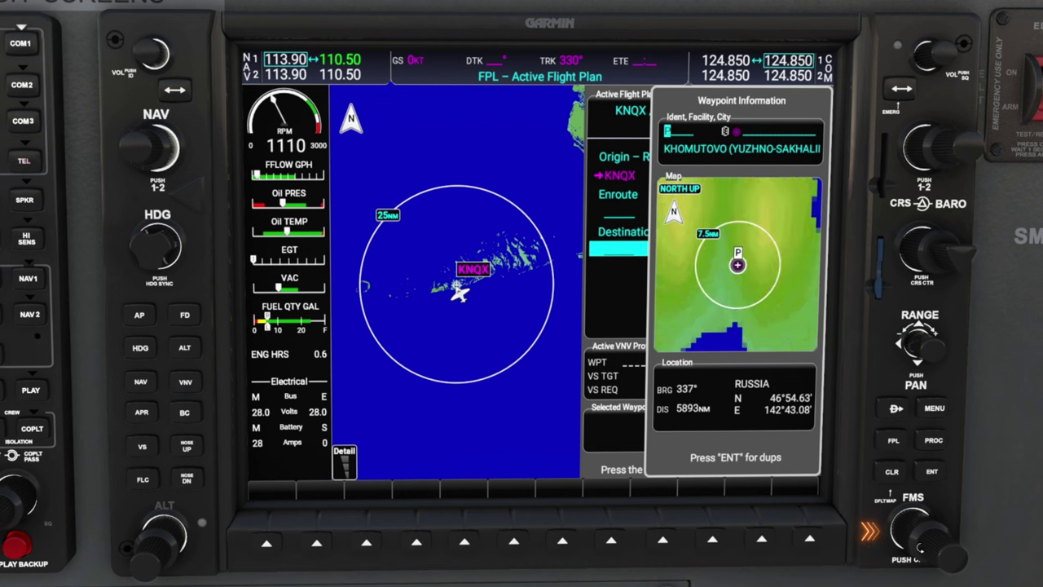
{"action": "scroll", "coordinate": [952, 566], "scroll_direction": "up", "scroll_amount": 3}
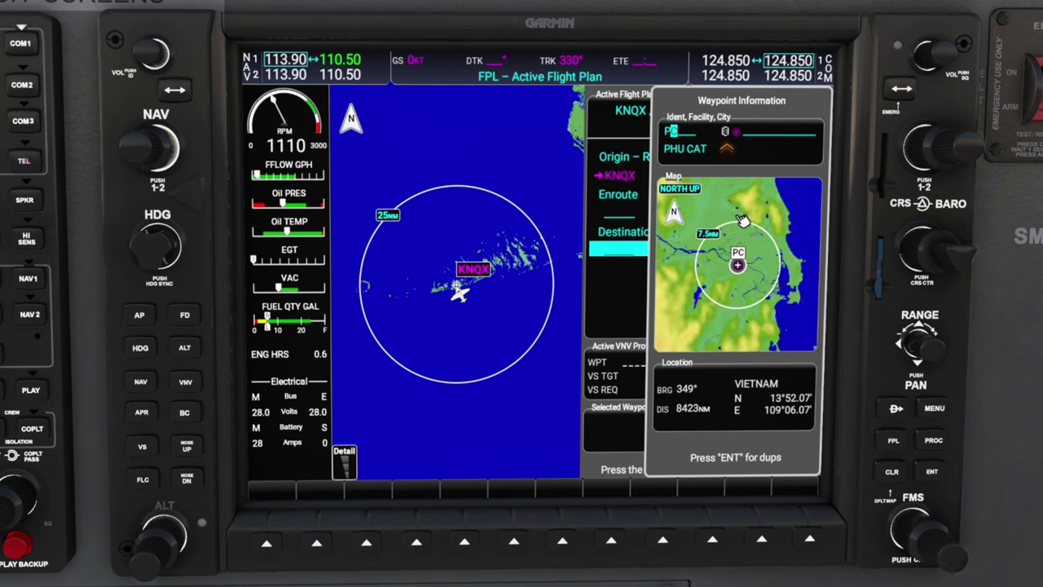
{"action": "left_click", "coordinate": [729, 137]}
{"action": "type", "text": "KMCO"}
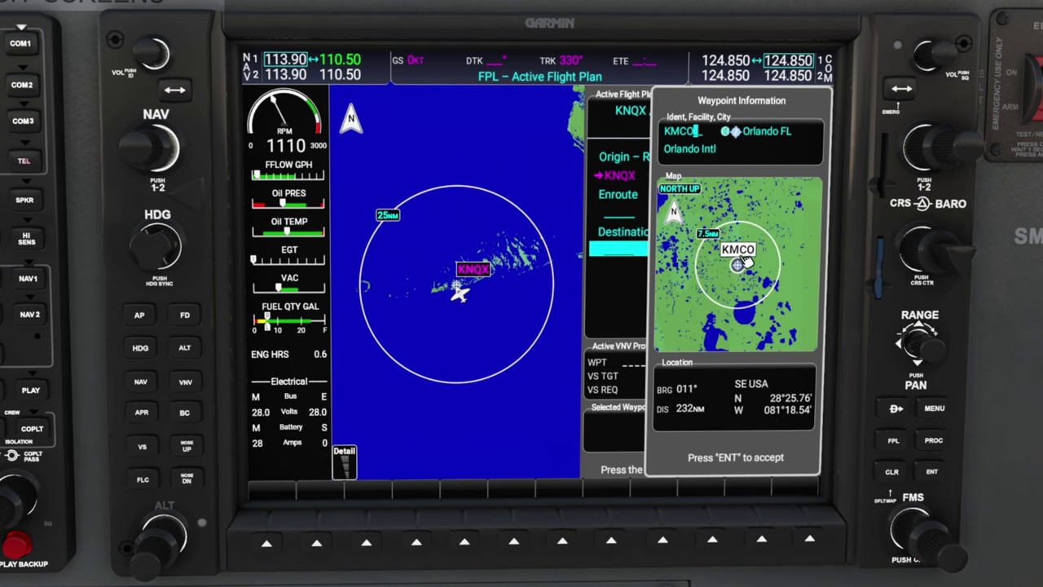
{"action": "left_click", "coordinate": [934, 474]}
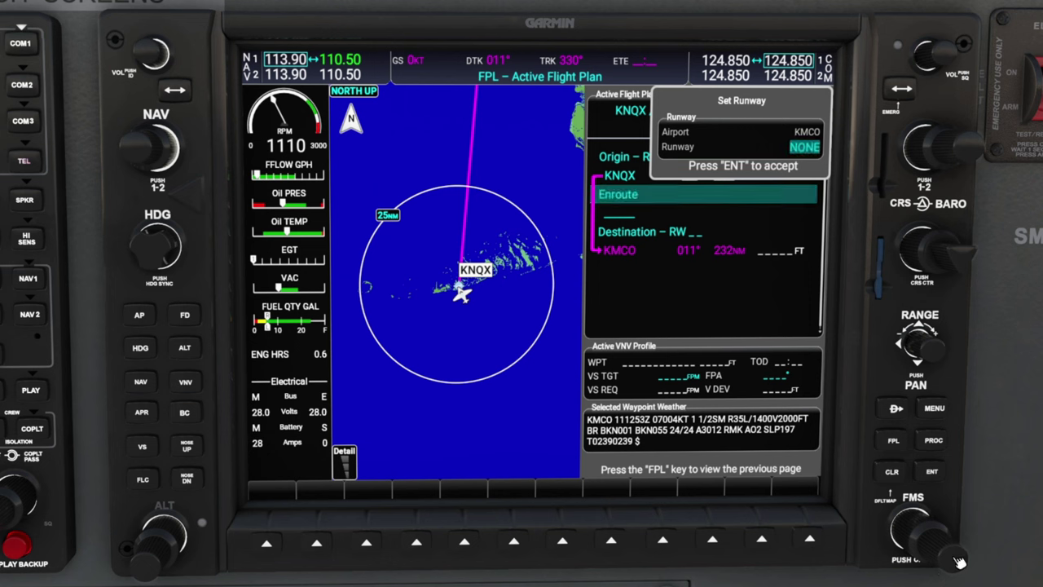
Pick runway 17L for the KMCO destination and confirm it.
{"action": "scroll", "coordinate": [958, 560], "scroll_direction": "up", "scroll_amount": 1}
{"action": "scroll", "coordinate": [960, 563], "scroll_direction": "up", "scroll_amount": 1}
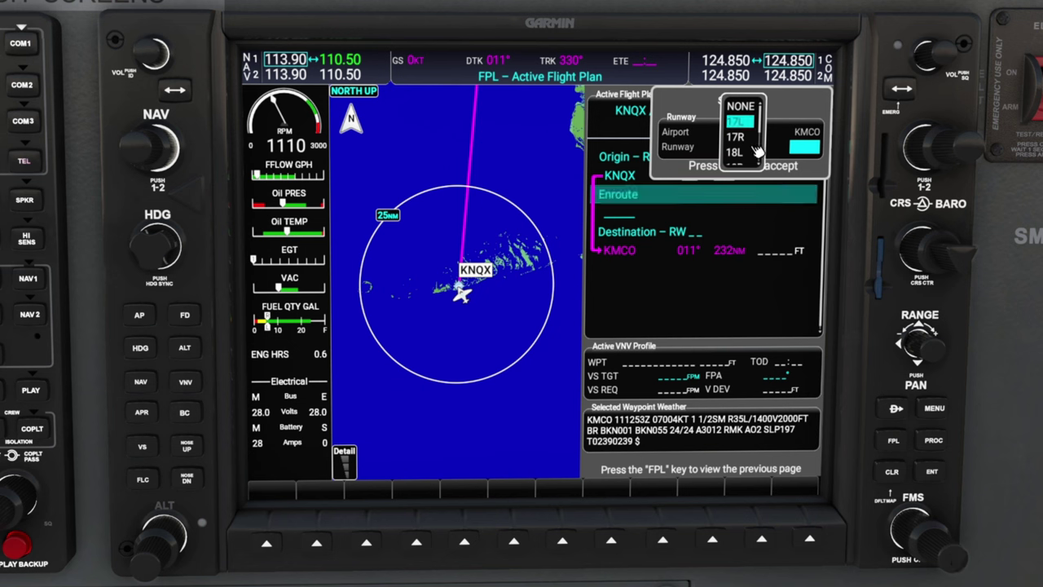
{"action": "left_click", "coordinate": [932, 471]}
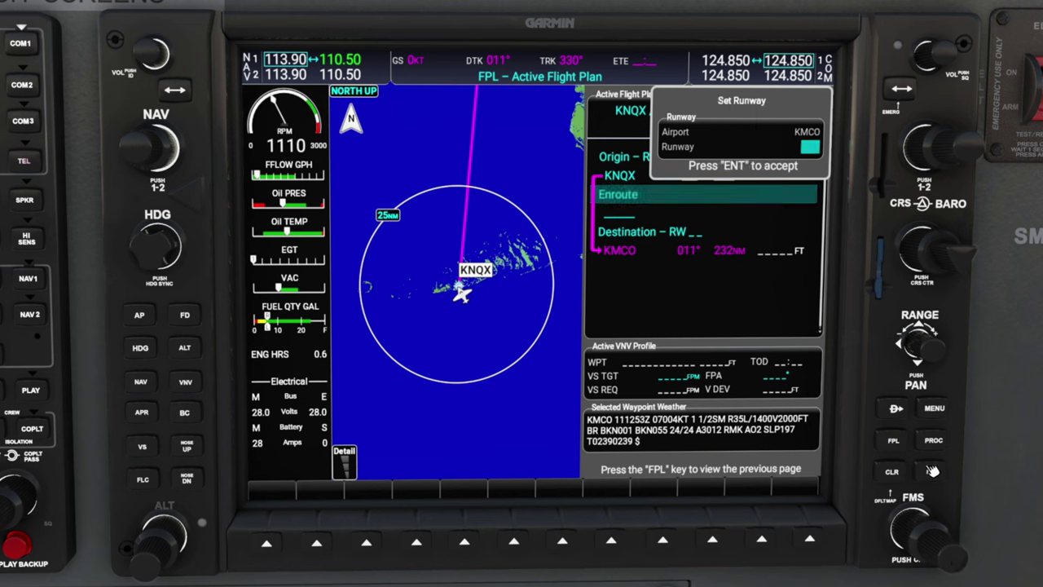
{"action": "left_click", "coordinate": [931, 470]}
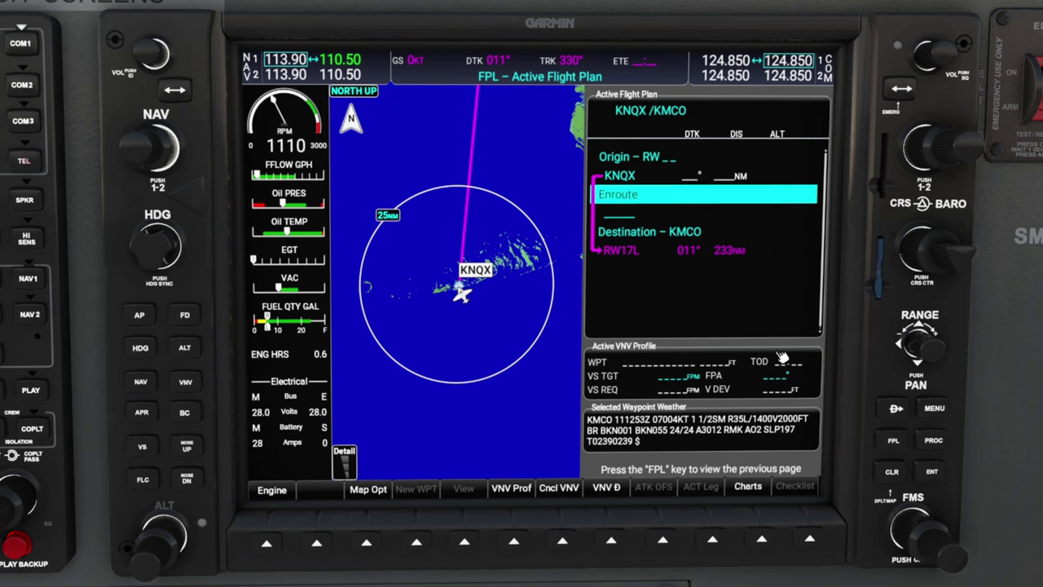
Choose the TIGAR4 departure for KNQX from the procedures menu.
{"action": "left_click", "coordinate": [935, 441]}
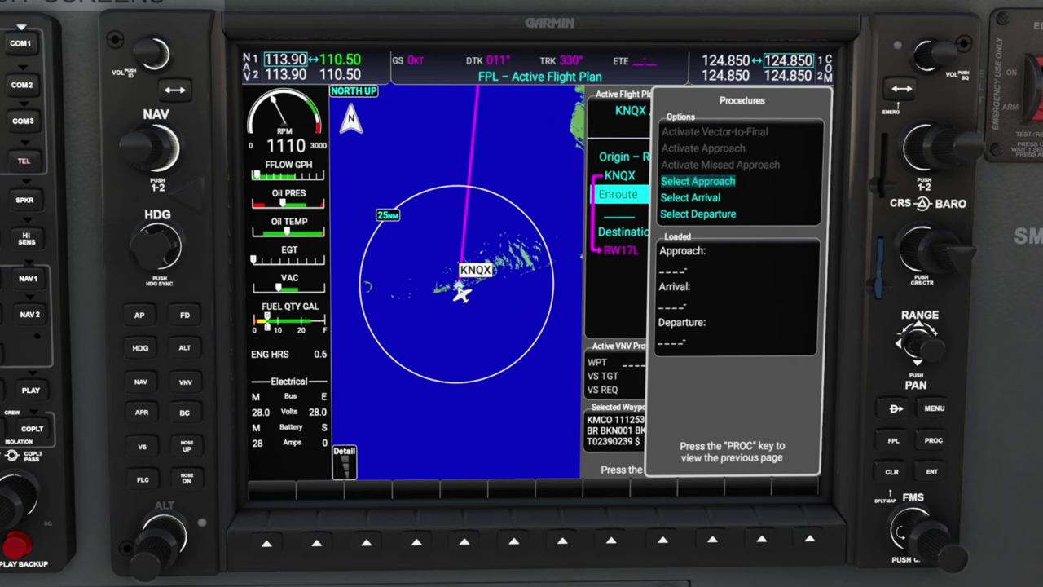
{"action": "scroll", "coordinate": [909, 534], "scroll_direction": "up", "scroll_amount": 2}
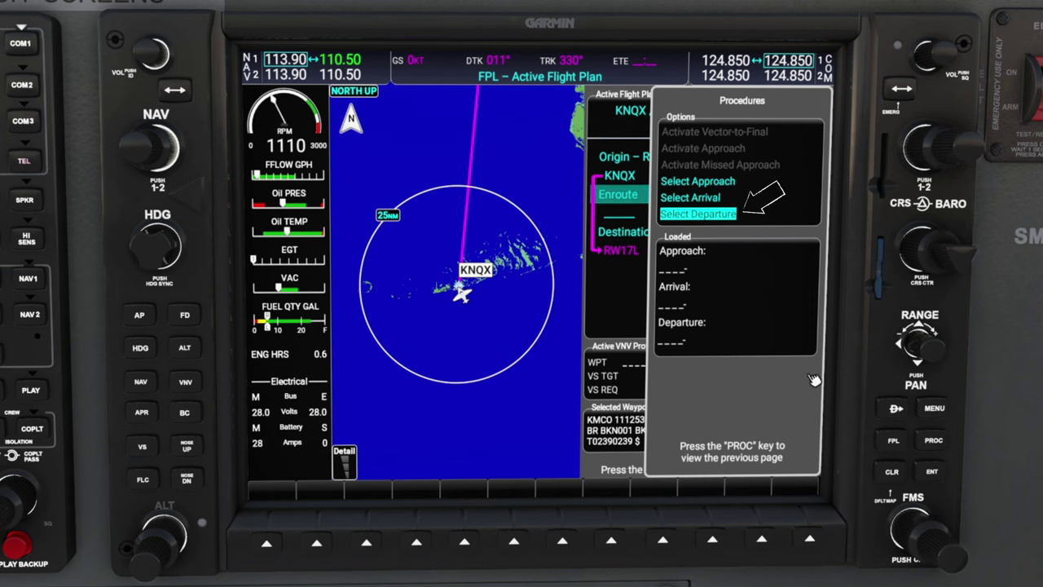
{"action": "left_click", "coordinate": [932, 473]}
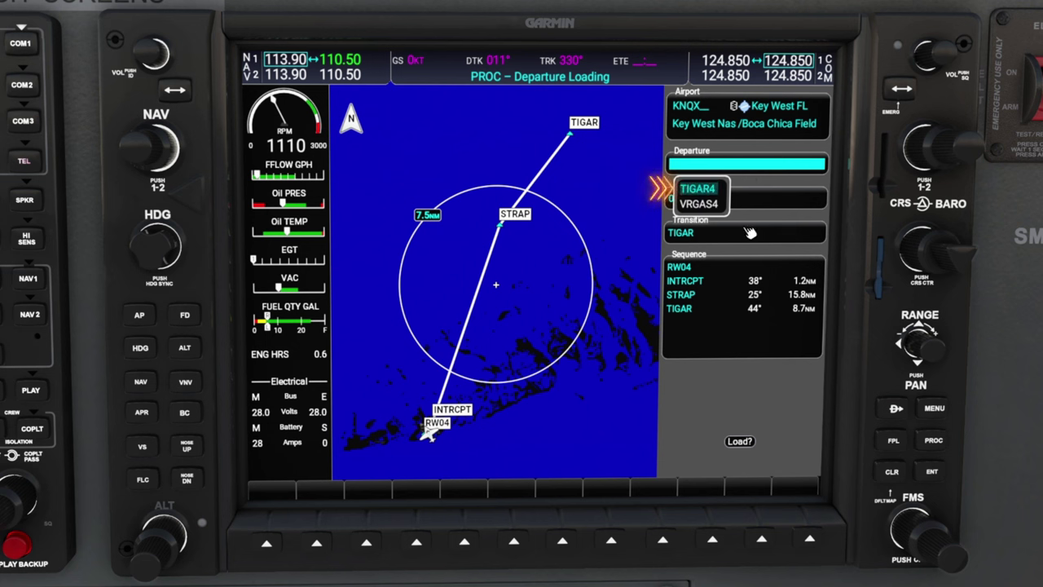
{"action": "left_click", "coordinate": [942, 472]}
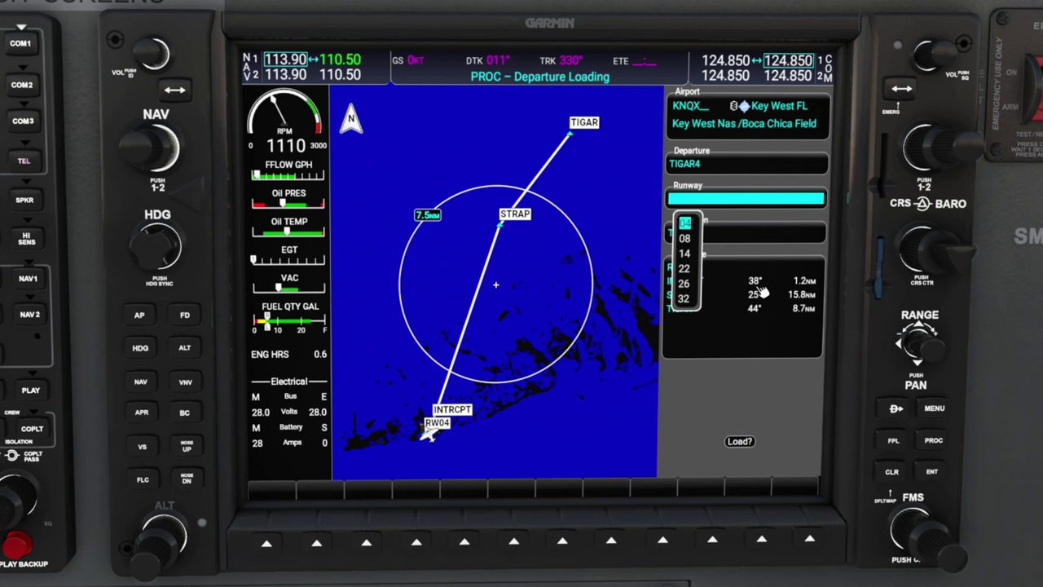
Use runway 04 for TIGAR4 and load the departure into the active flight plan.
{"action": "left_click", "coordinate": [937, 479]}
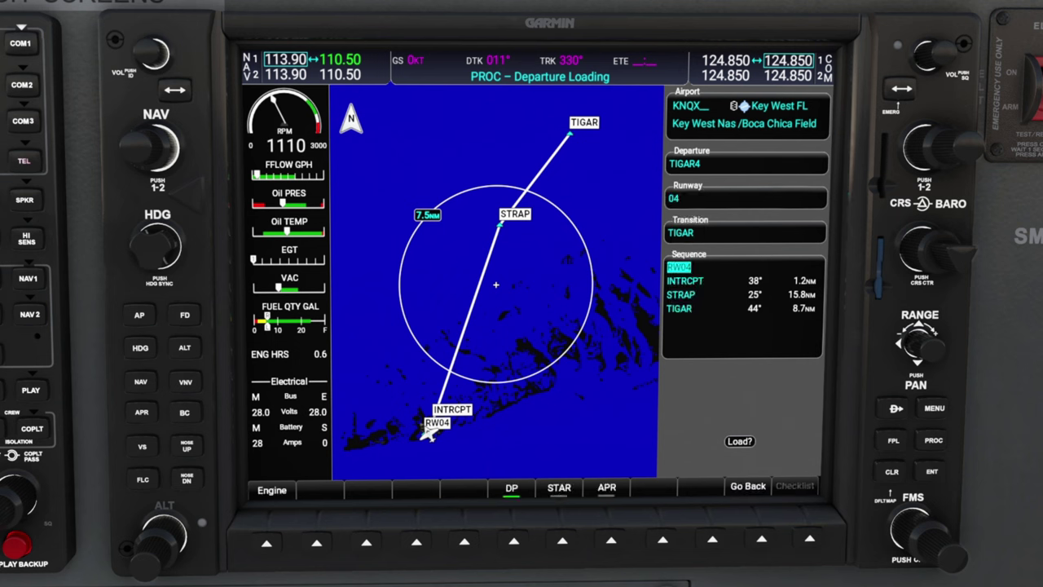
{"action": "mouse_move", "coordinate": [758, 243]}
{"action": "left_mouse_down"}
{"action": "mouse_move", "coordinate": [767, 349]}
{"action": "mouse_move", "coordinate": [734, 244]}
{"action": "left_mouse_up"}
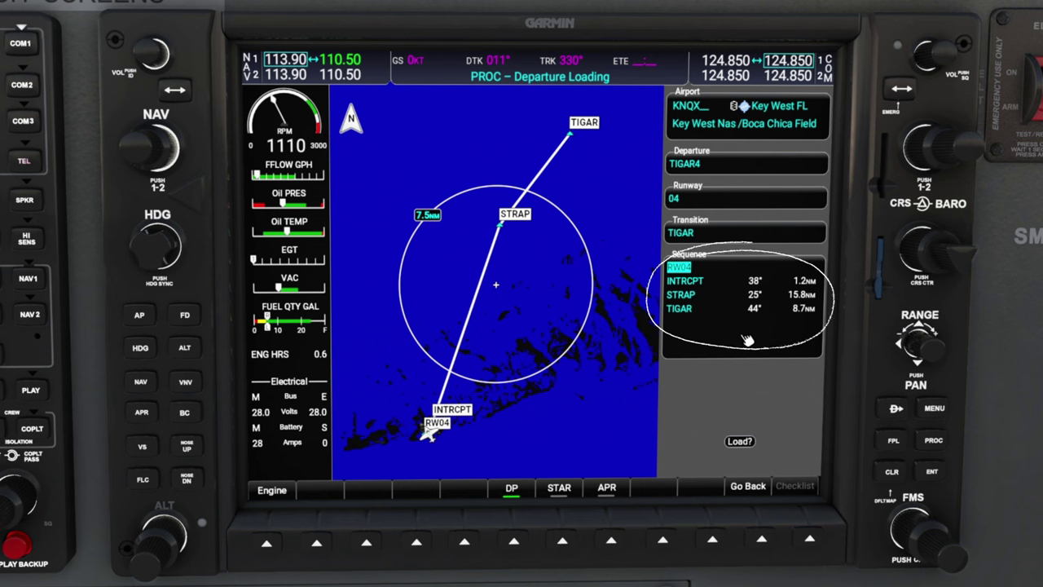
{"action": "key", "text": "Escape"}
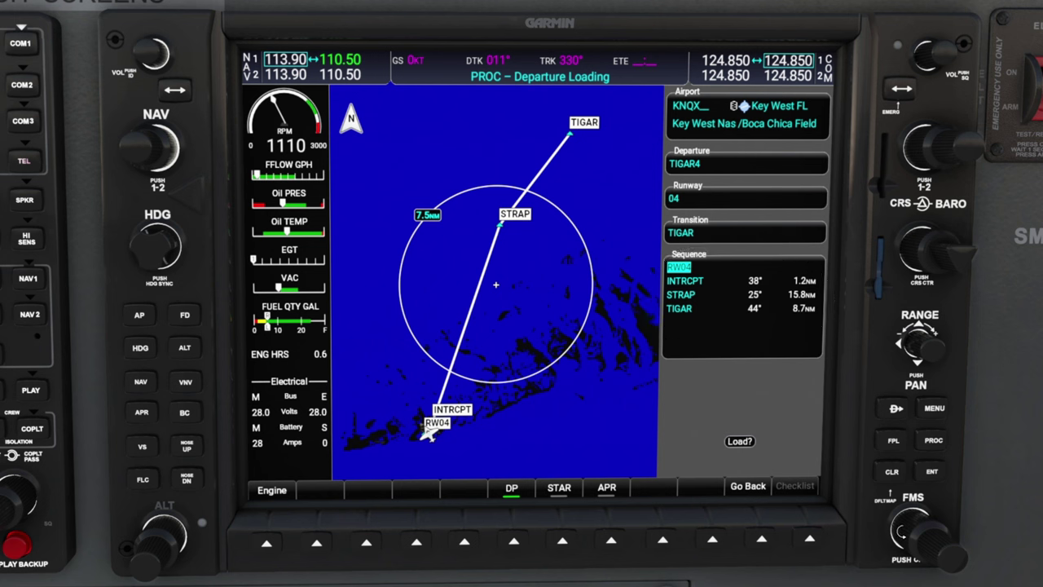
{"action": "scroll", "coordinate": [900, 538], "scroll_direction": "down", "scroll_amount": 4}
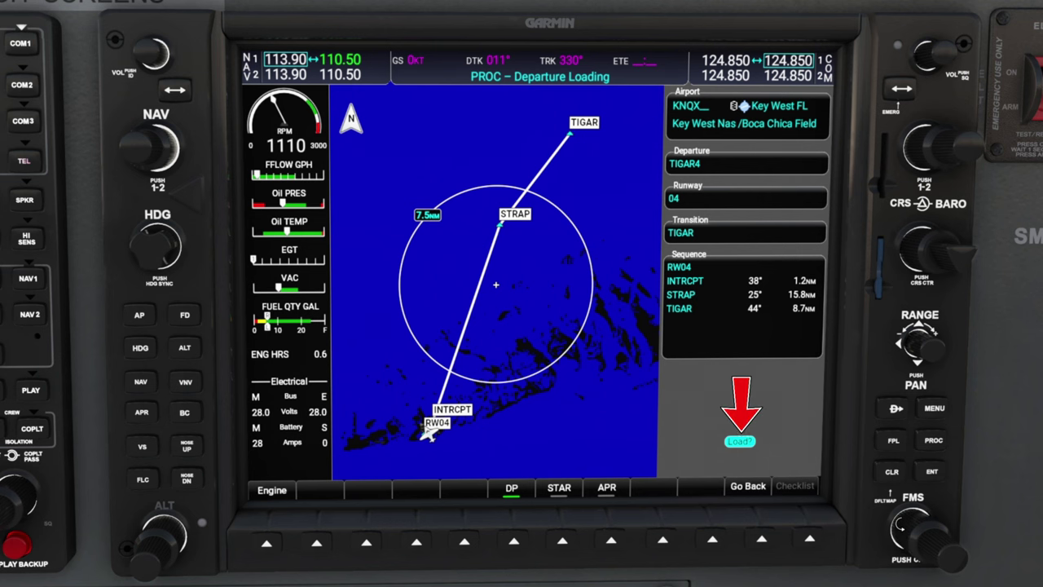
{"action": "left_click", "coordinate": [936, 476]}
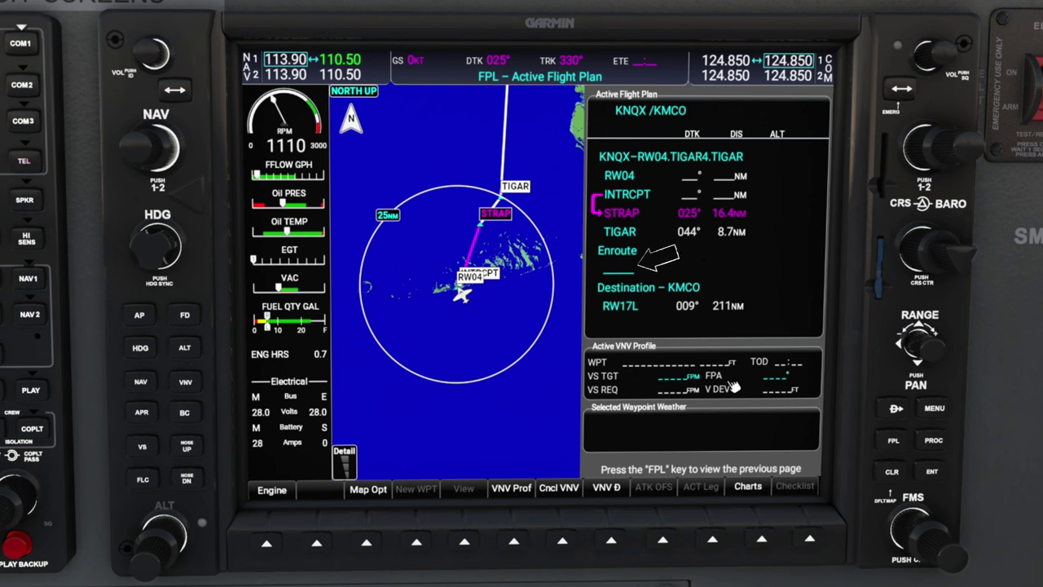
Enter RIGOR in the Enroute blank as the first fix after TIGAR.
{"action": "left_click", "coordinate": [965, 560]}
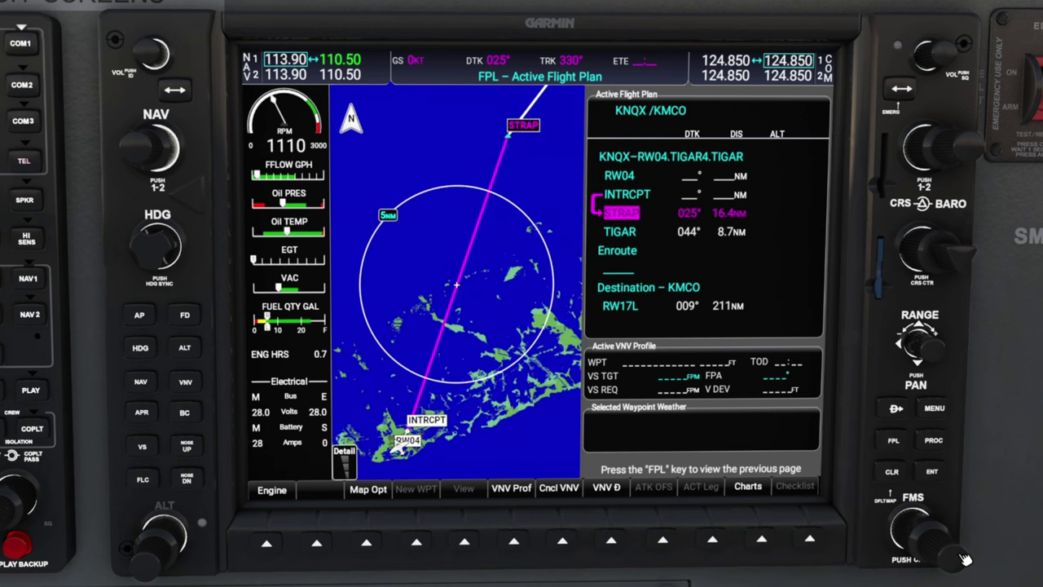
{"action": "scroll", "coordinate": [905, 529], "scroll_direction": "down", "scroll_amount": 3}
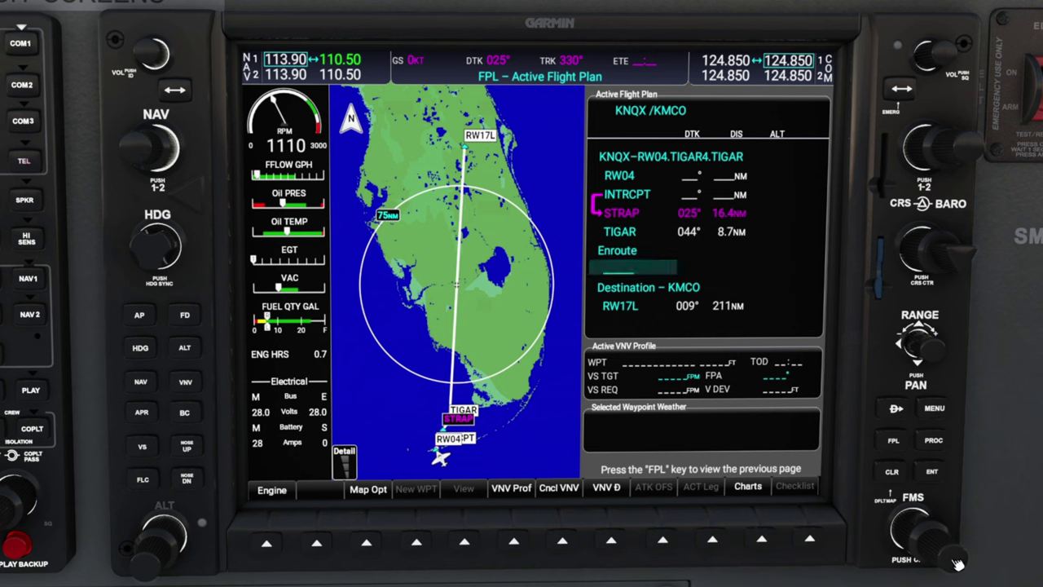
{"action": "scroll", "coordinate": [957, 564], "scroll_direction": "down", "scroll_amount": 1}
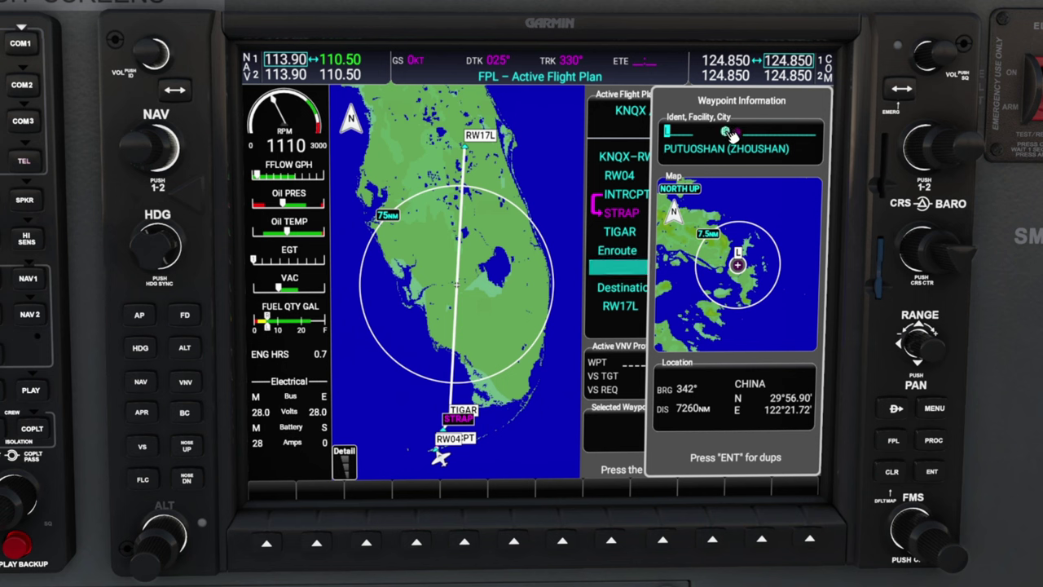
{"action": "type", "text": "GOR"}
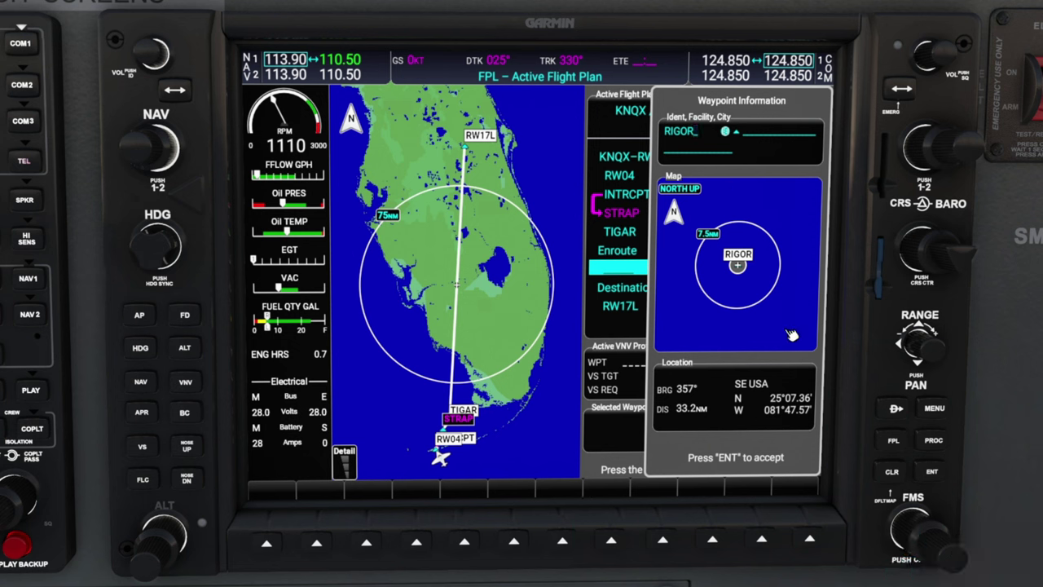
{"action": "left_click", "coordinate": [935, 477]}
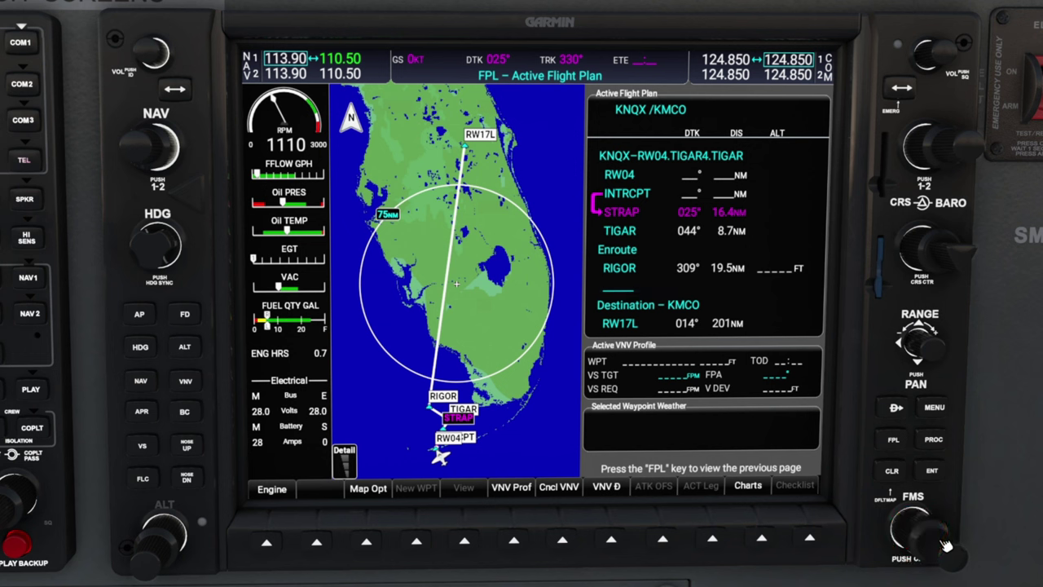
Begin loading an airway from RIGOR through the flight plan page options.
{"action": "left_click", "coordinate": [935, 408]}
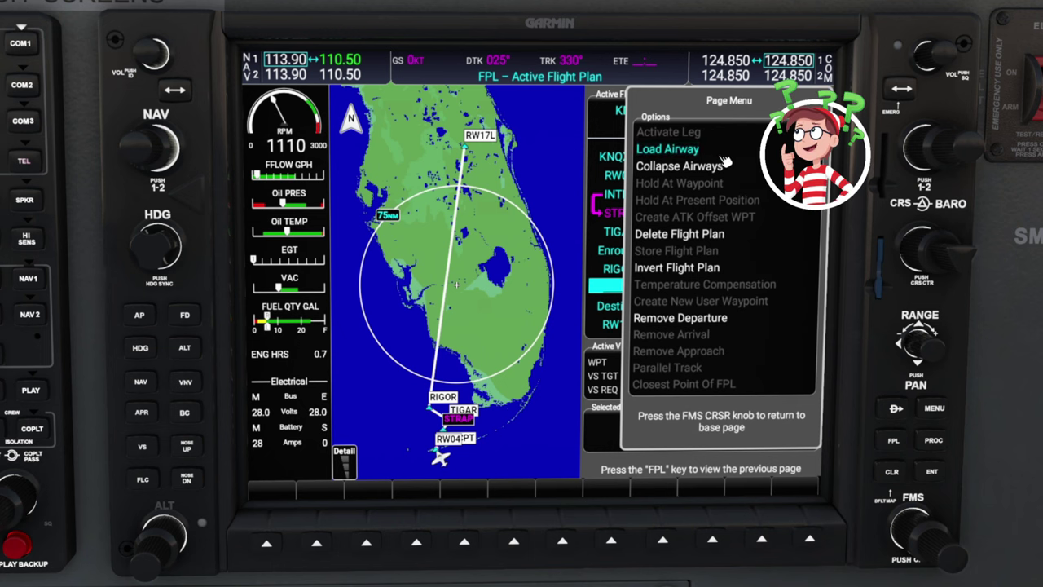
{"action": "scroll", "coordinate": [912, 529], "scroll_direction": "up", "scroll_amount": 1}
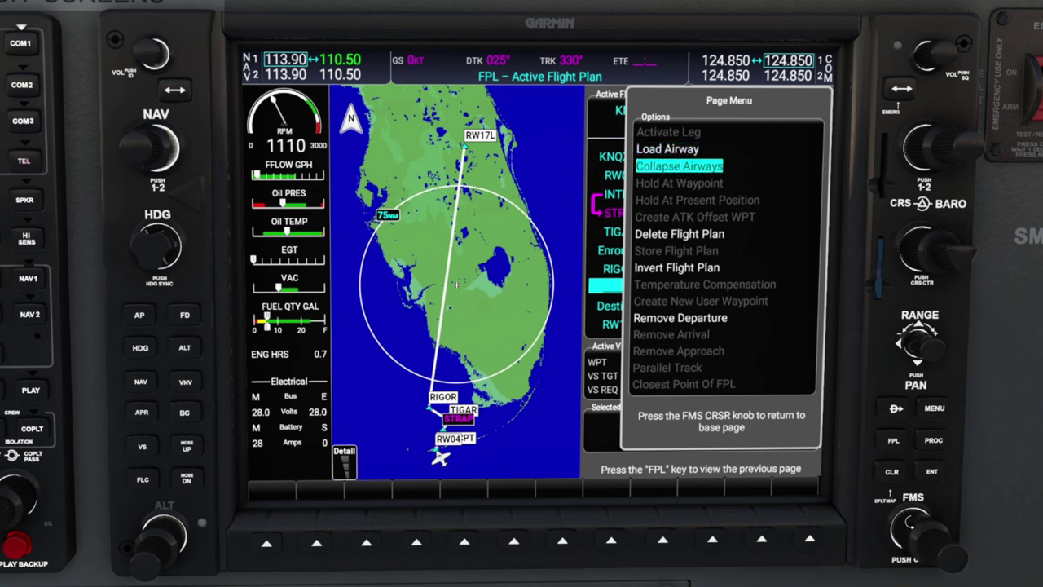
{"action": "scroll", "coordinate": [909, 522], "scroll_direction": "down", "scroll_amount": 1}
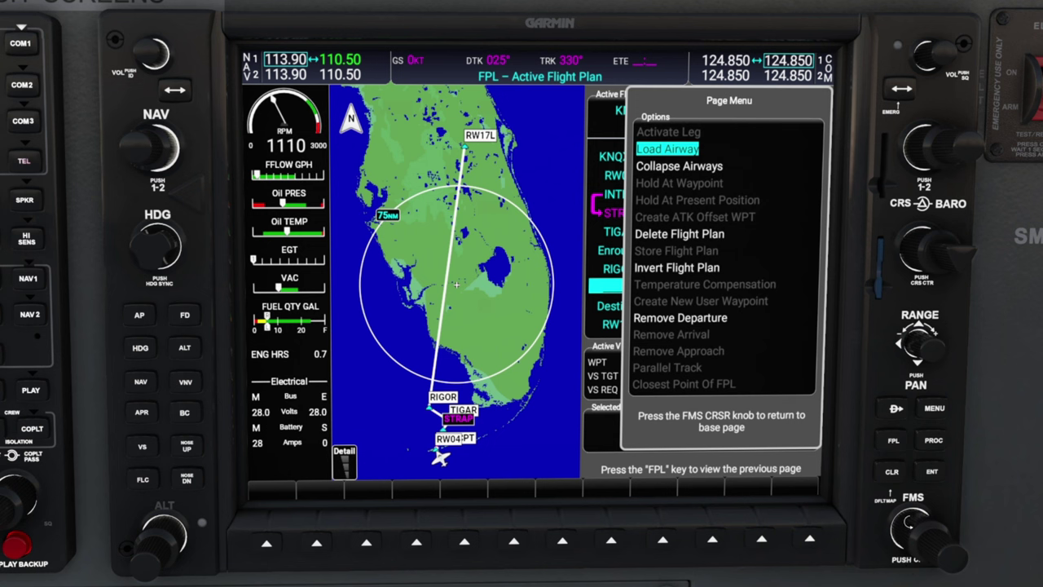
{"action": "scroll", "coordinate": [911, 526], "scroll_direction": "up", "scroll_amount": 4}
{"action": "scroll", "coordinate": [911, 526], "scroll_direction": "down", "scroll_amount": 4}
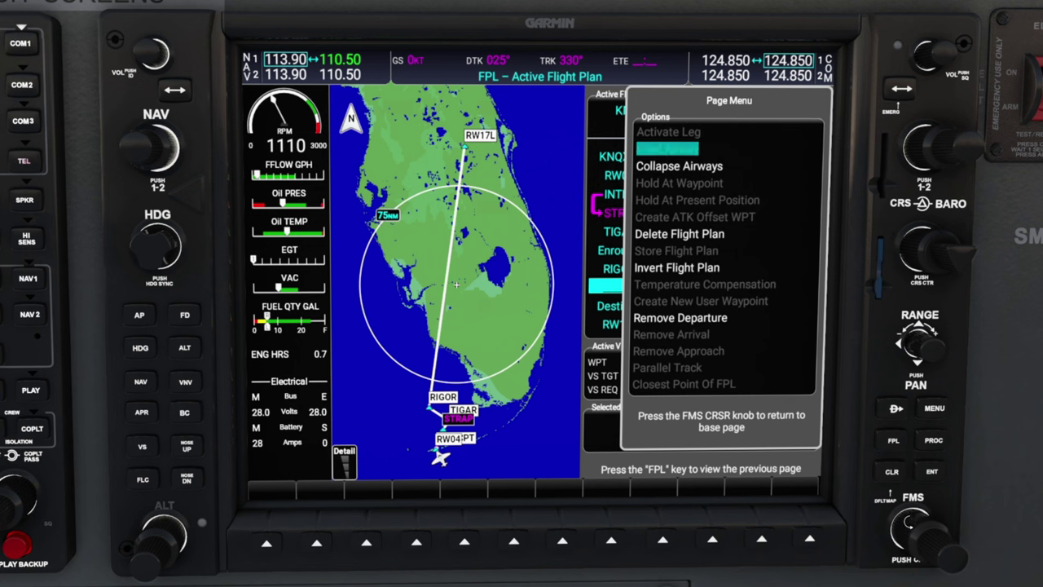
{"action": "left_click", "coordinate": [950, 480]}
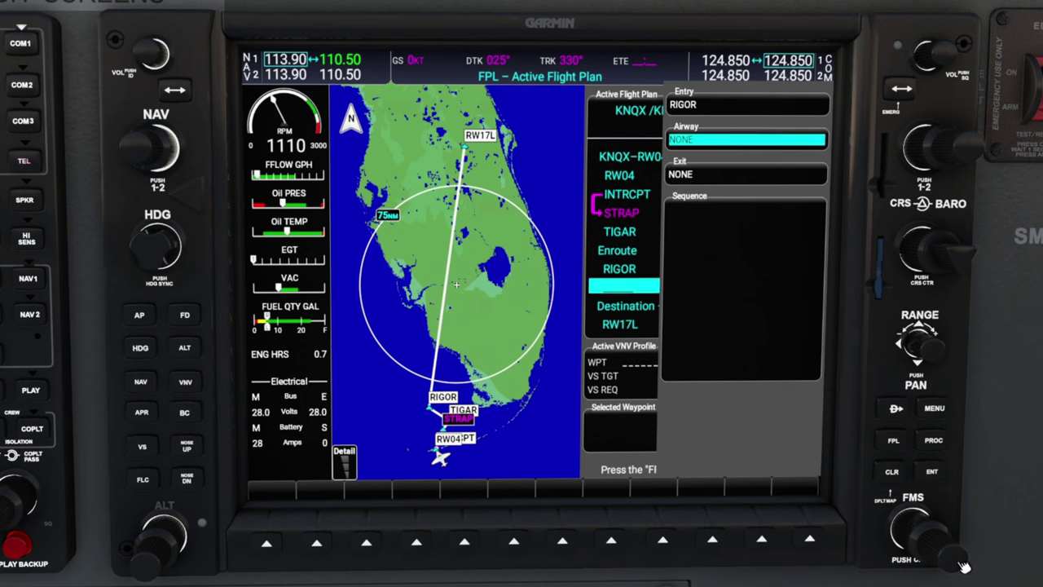
Choose airway V225 with exit RSW and load it into the plan.
{"action": "scroll", "coordinate": [963, 565], "scroll_direction": "down", "scroll_amount": 2}
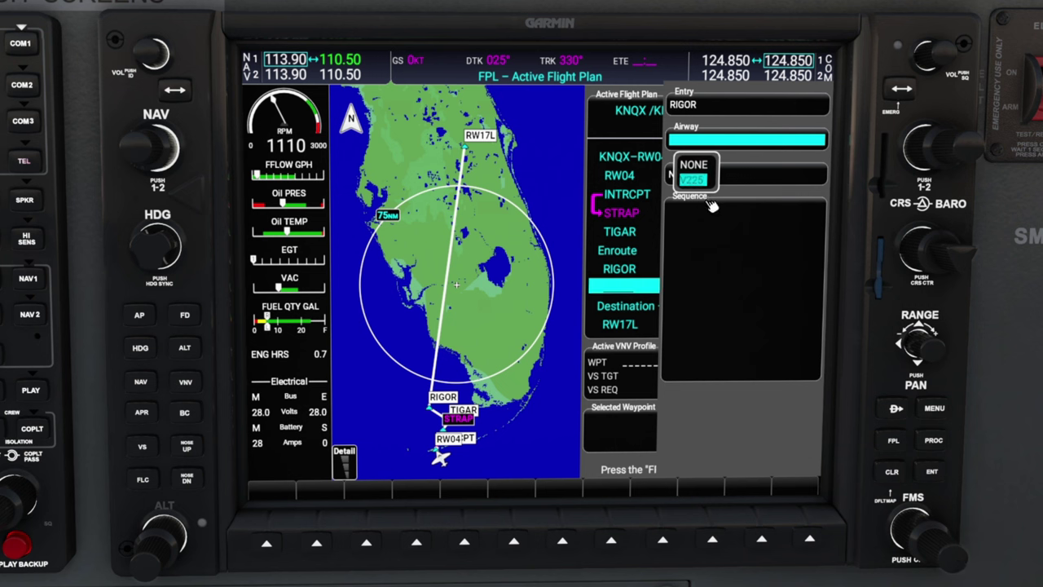
{"action": "left_click", "coordinate": [938, 477]}
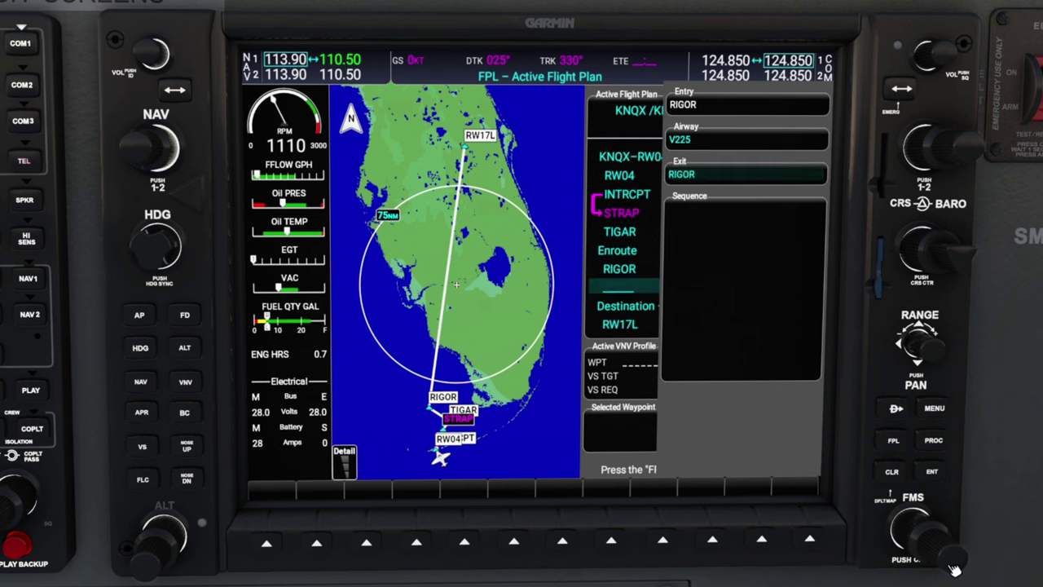
{"action": "scroll", "coordinate": [956, 569], "scroll_direction": "down", "scroll_amount": 5}
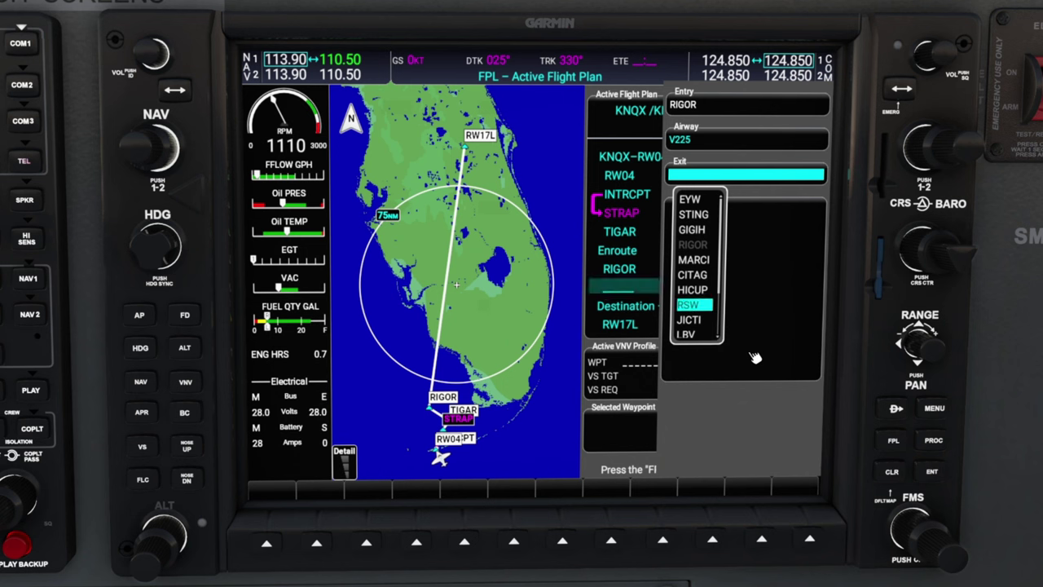
{"action": "left_click", "coordinate": [933, 473]}
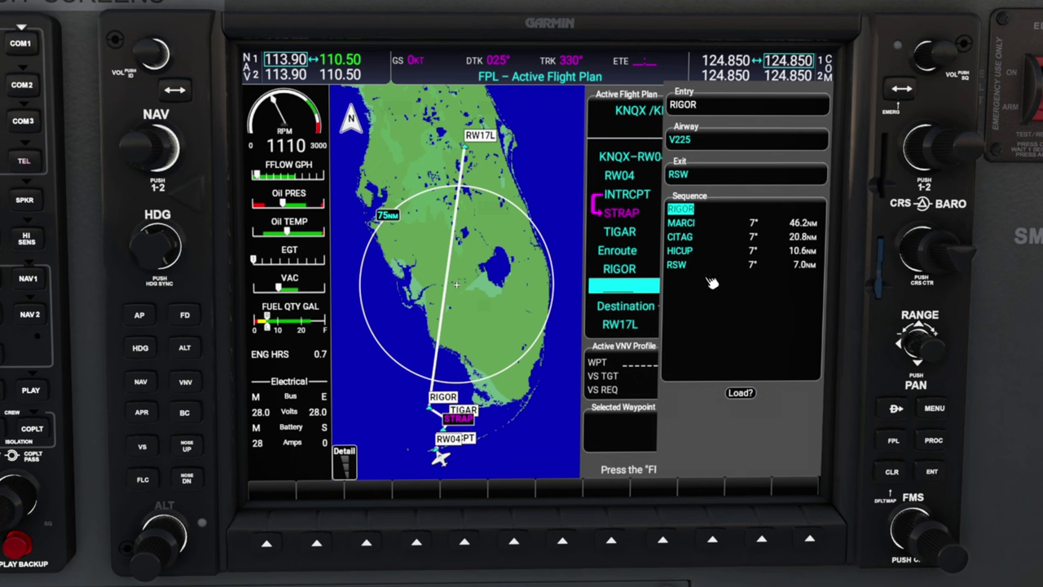
{"action": "scroll", "coordinate": [913, 526], "scroll_direction": "down", "scroll_amount": 5}
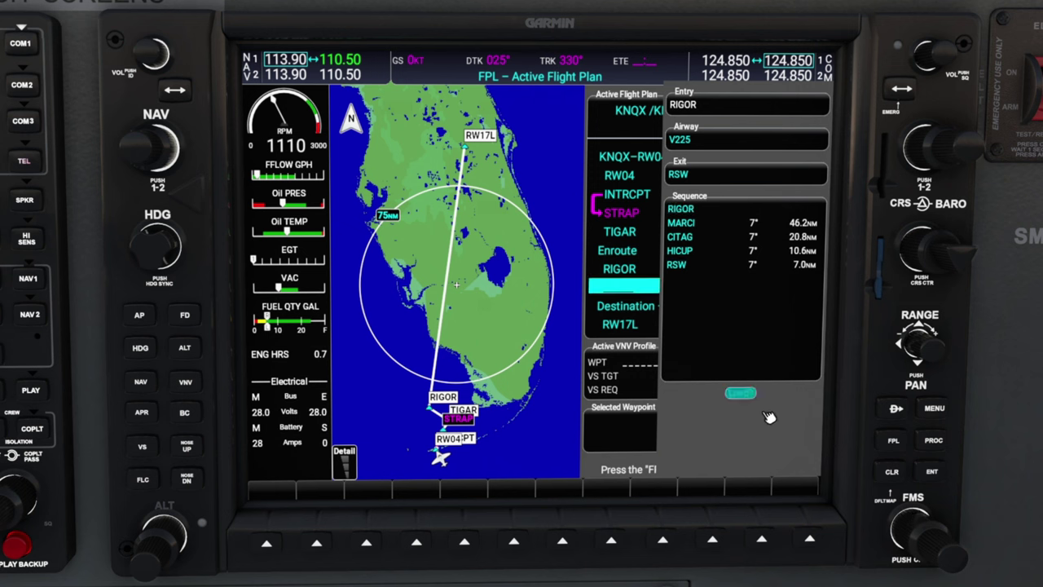
{"action": "left_click", "coordinate": [937, 475]}
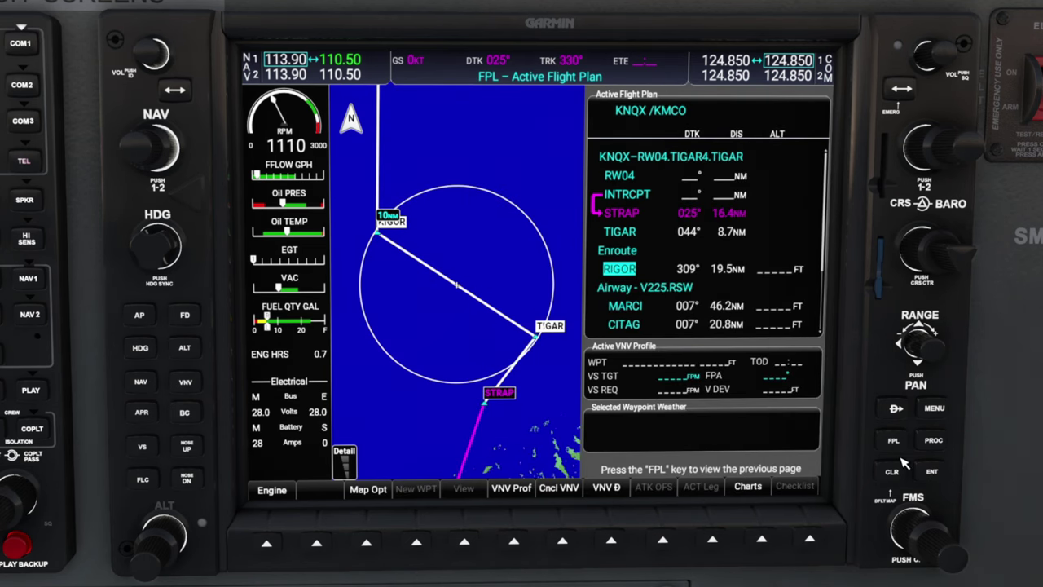
Scroll through the V225 legs MARCI, CITAG, HICUP and RSW, then open the page menu.
{"action": "scroll", "coordinate": [918, 520], "scroll_direction": "down", "scroll_amount": 5}
{"action": "scroll", "coordinate": [905, 526], "scroll_direction": "up", "scroll_amount": 1}
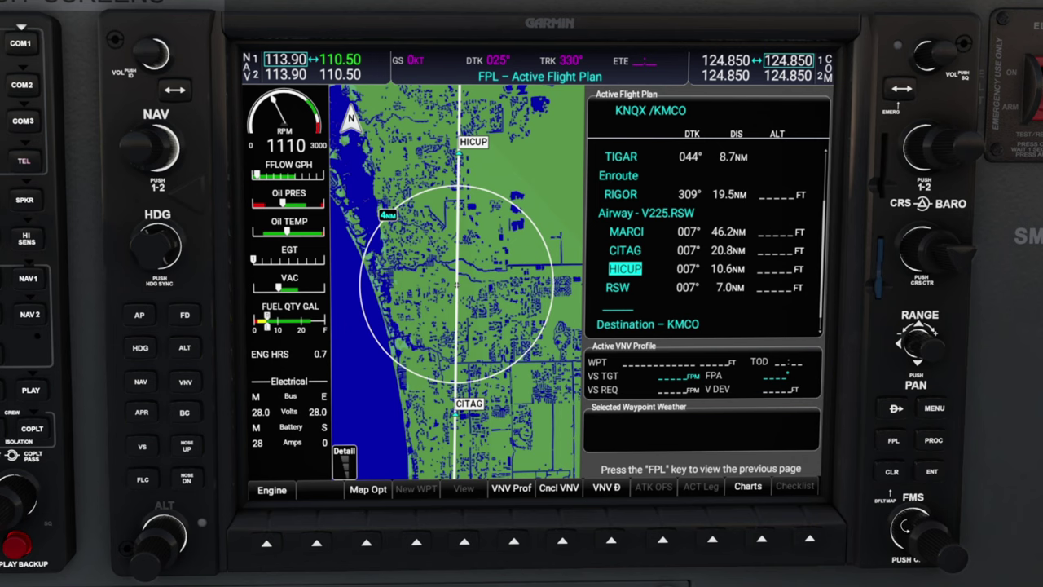
{"action": "scroll", "coordinate": [906, 528], "scroll_direction": "down", "scroll_amount": 3}
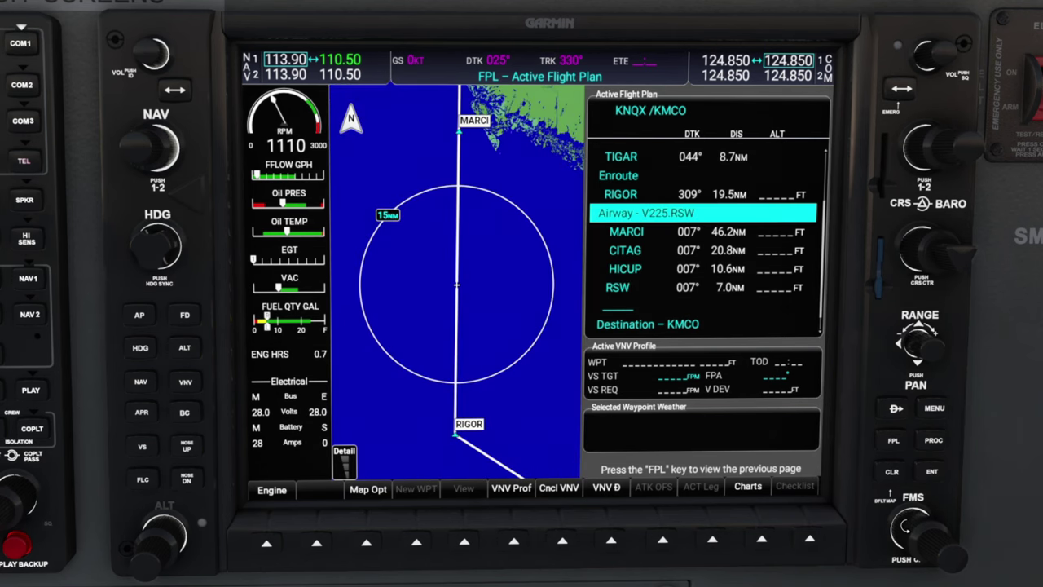
{"action": "left_click", "coordinate": [945, 412]}
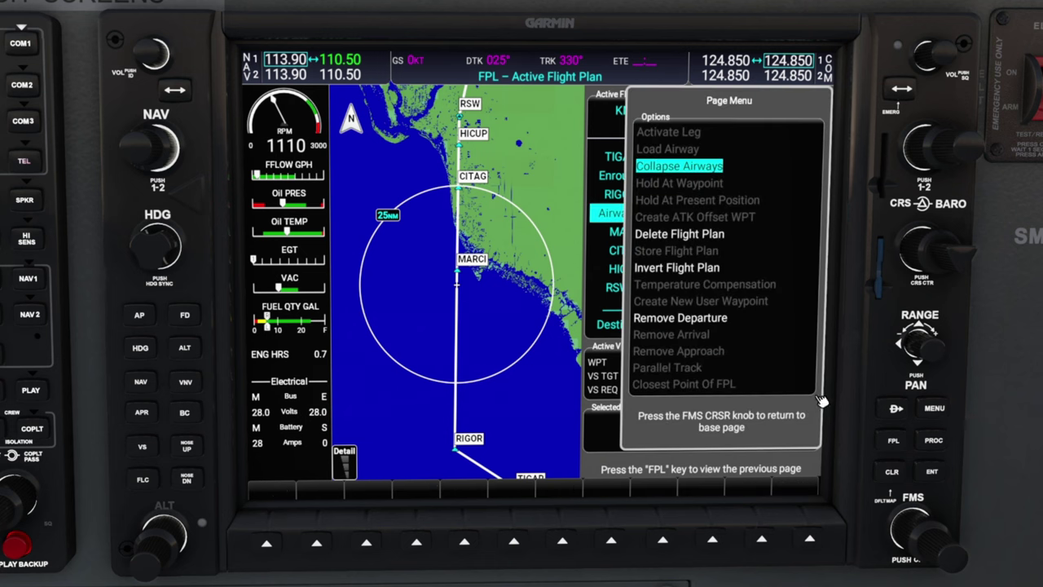
Apply Collapse Airways from the page menu, returning to the V225 leg list.
{"action": "left_click", "coordinate": [929, 472]}
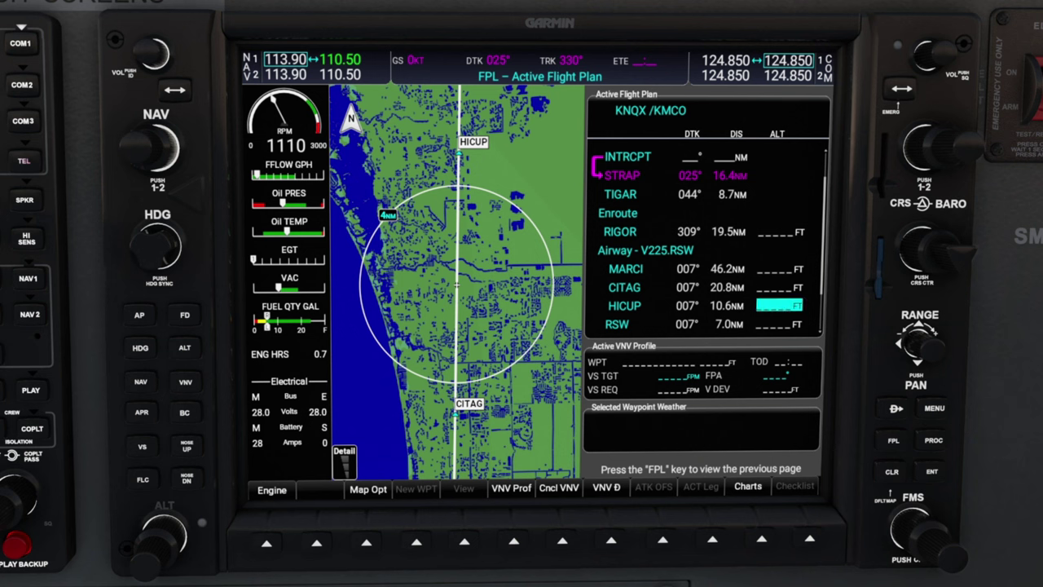
Choose the MINEE5 arrival into KMCO from the procedures menu.
{"action": "left_click", "coordinate": [935, 441]}
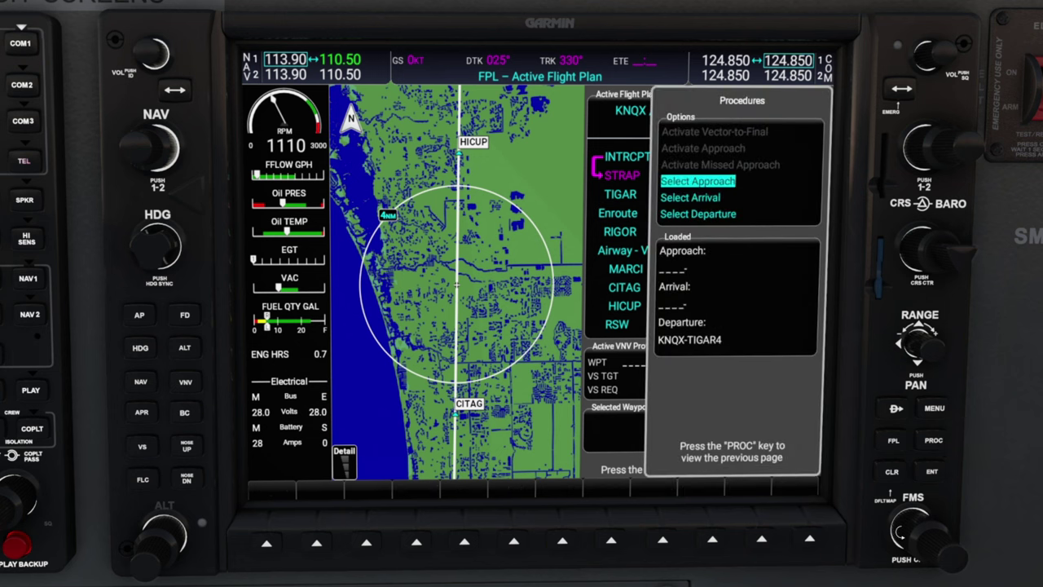
{"action": "scroll", "coordinate": [900, 531], "scroll_direction": "up", "scroll_amount": 1}
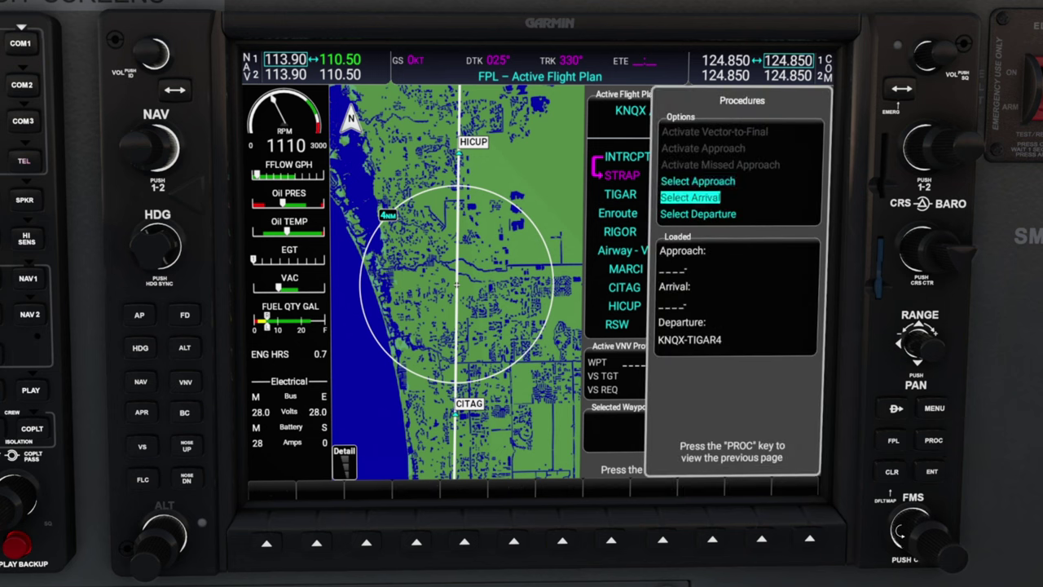
{"action": "left_click", "coordinate": [934, 473]}
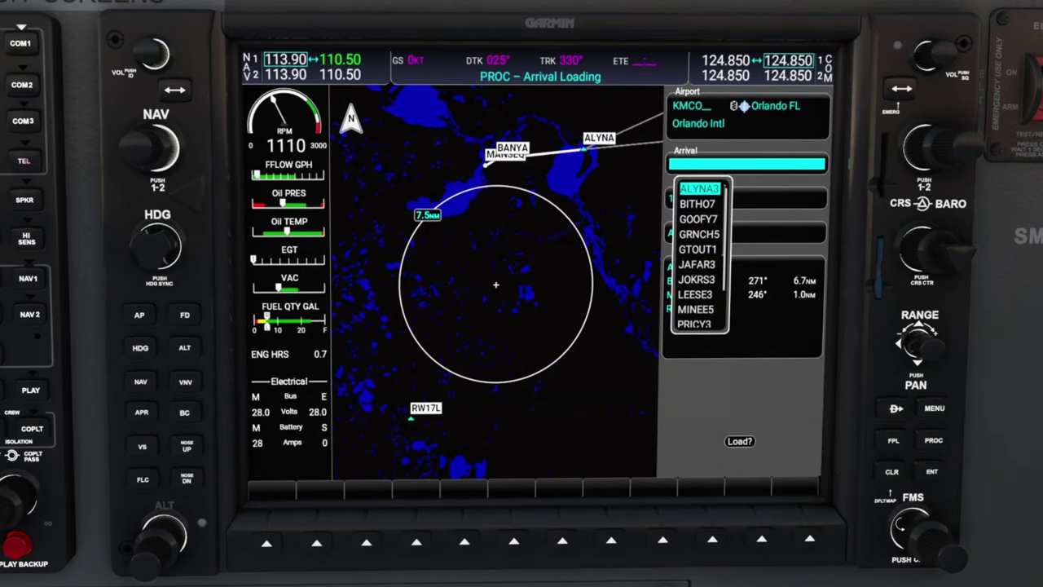
{"action": "scroll", "coordinate": [901, 526], "scroll_direction": "down", "scroll_amount": 8}
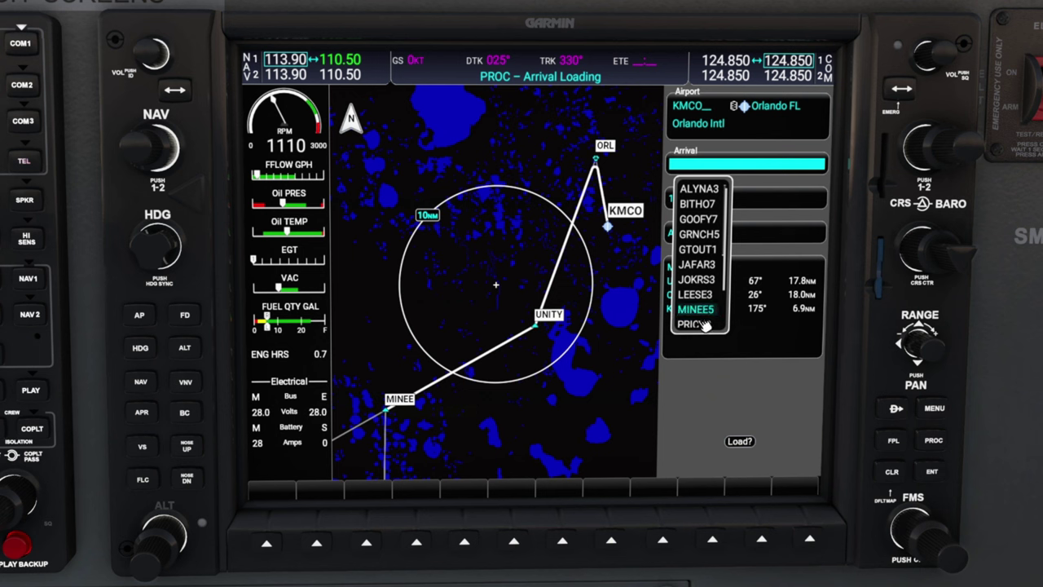
{"action": "left_click", "coordinate": [934, 476]}
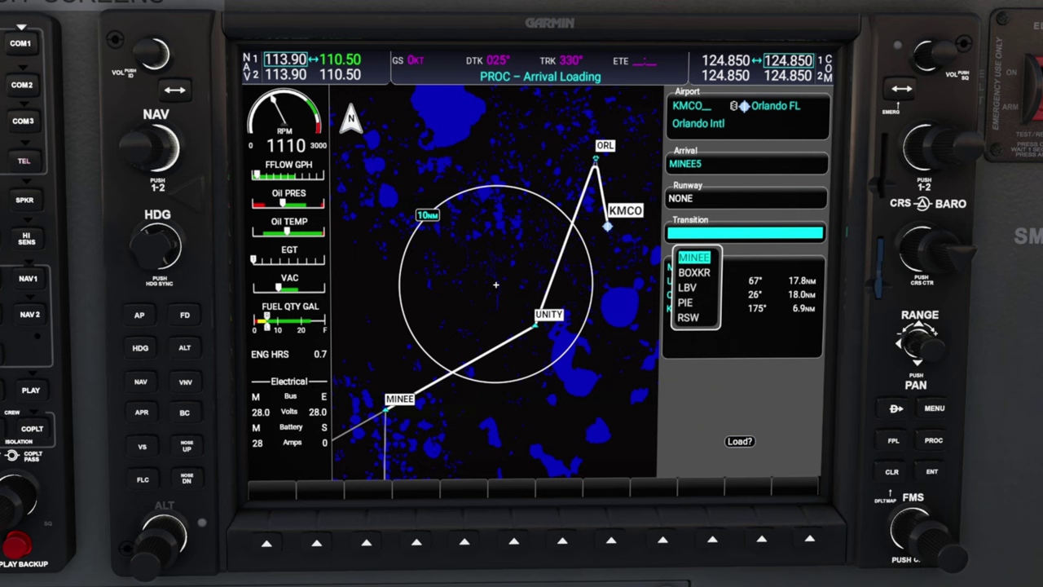
Select the RSW transition and load the MINEE5 arrival into the flight plan.
{"action": "scroll", "coordinate": [898, 534], "scroll_direction": "up", "scroll_amount": 3}
{"action": "scroll", "coordinate": [898, 534], "scroll_direction": "up", "scroll_amount": 1}
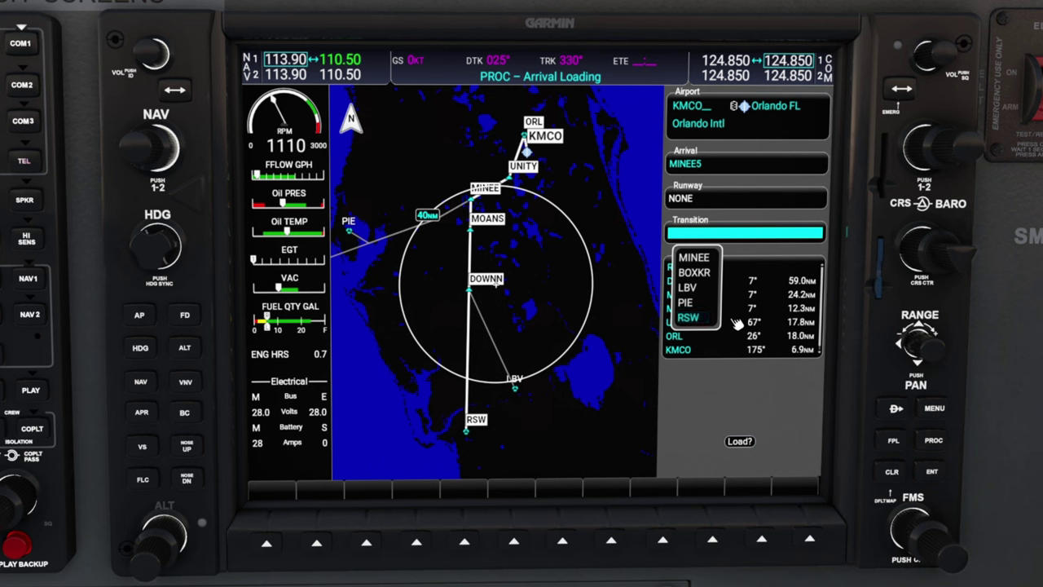
{"action": "left_click", "coordinate": [932, 476]}
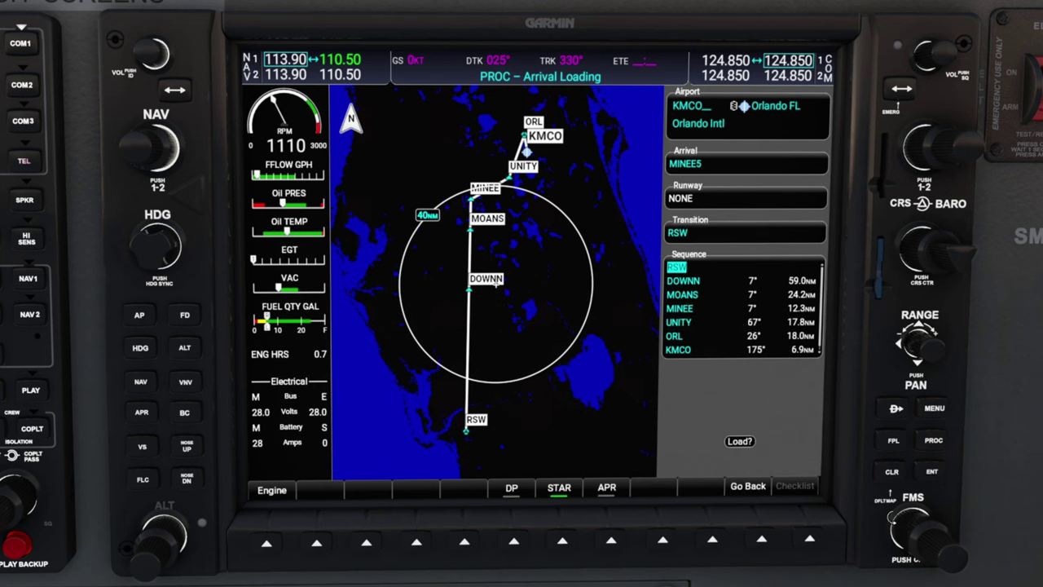
{"action": "scroll", "coordinate": [898, 538], "scroll_direction": "down", "scroll_amount": 6}
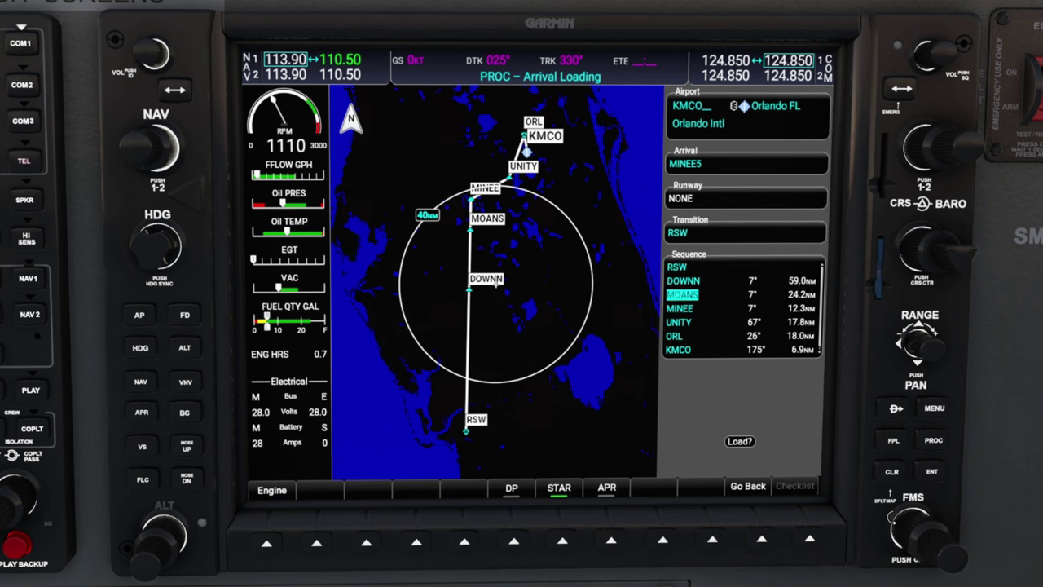
{"action": "scroll", "coordinate": [897, 517], "scroll_direction": "down", "scroll_amount": 1}
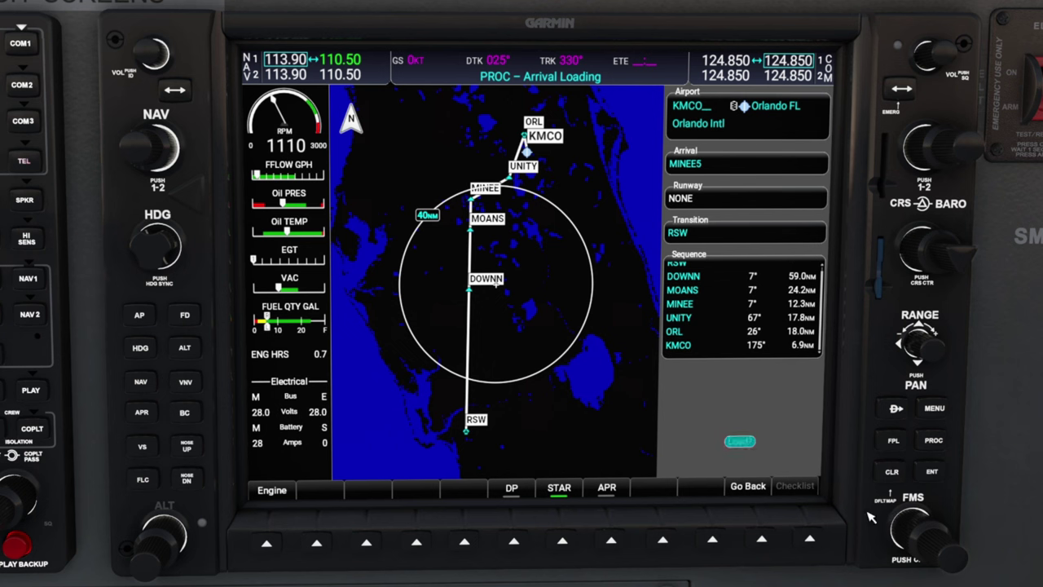
{"action": "left_click", "coordinate": [942, 478]}
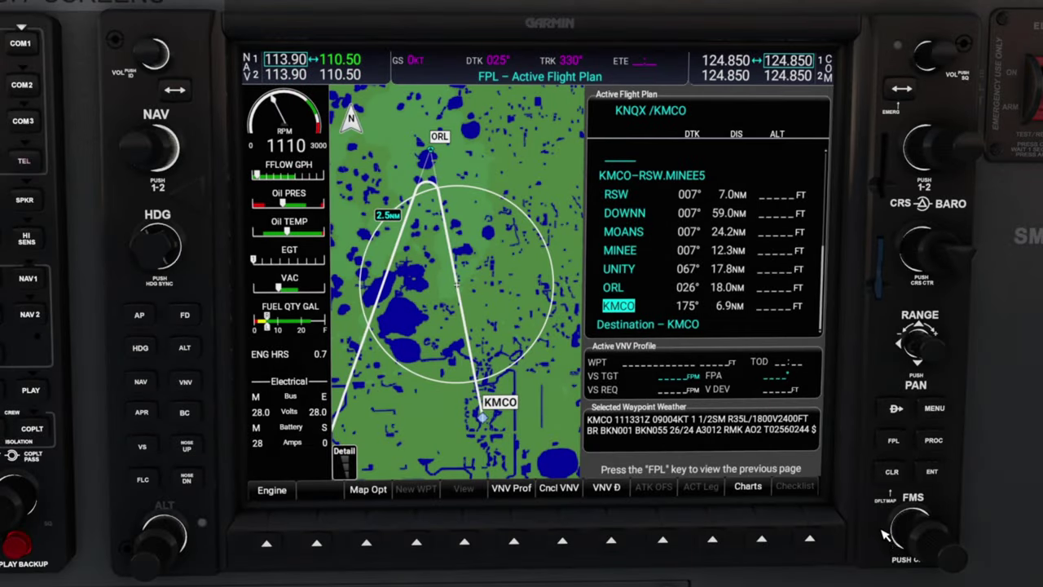
Open the Procedures menu showing the loaded KMCO-RSW.MINEE5 arrival and KNQX-TIGAR4 departure.
{"action": "left_click", "coordinate": [935, 441]}
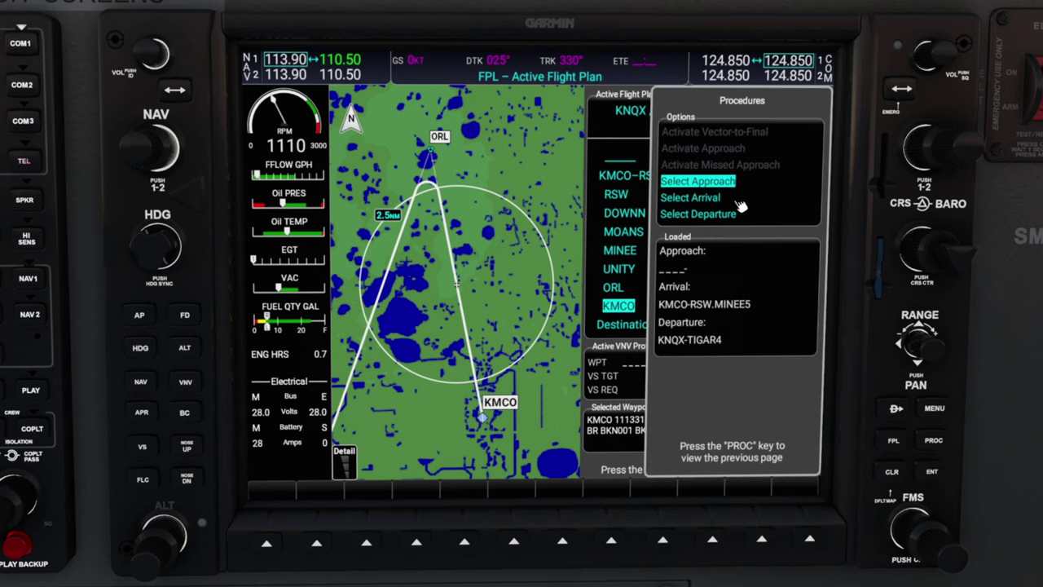
Select ILS 17L from the KMCO approach list, previewing legs SEEDO, COCAS, RW17L through PRESK.
{"action": "left_click", "coordinate": [948, 479]}
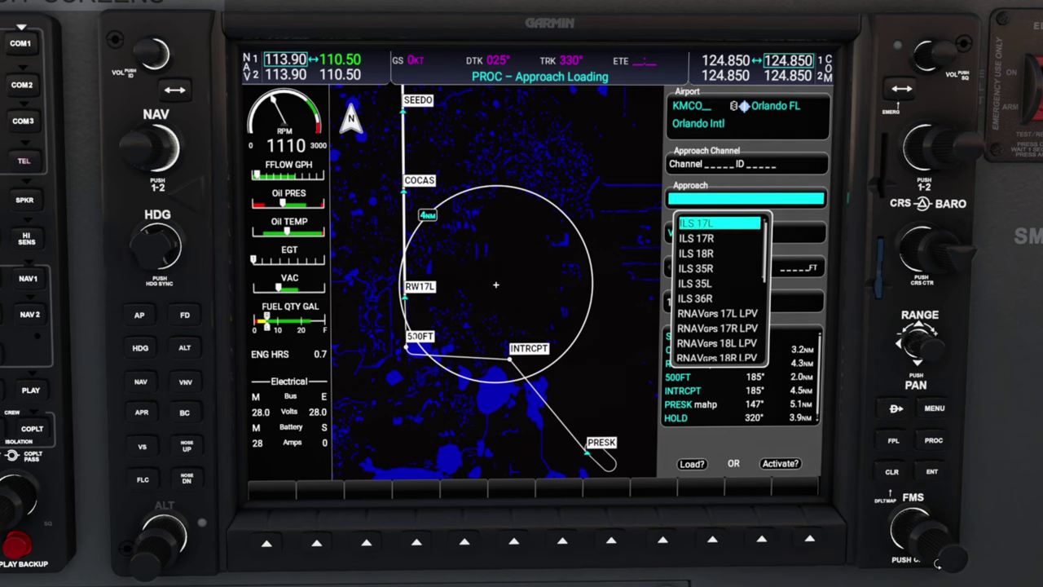
{"action": "scroll", "coordinate": [937, 563], "scroll_direction": "down", "scroll_amount": 16}
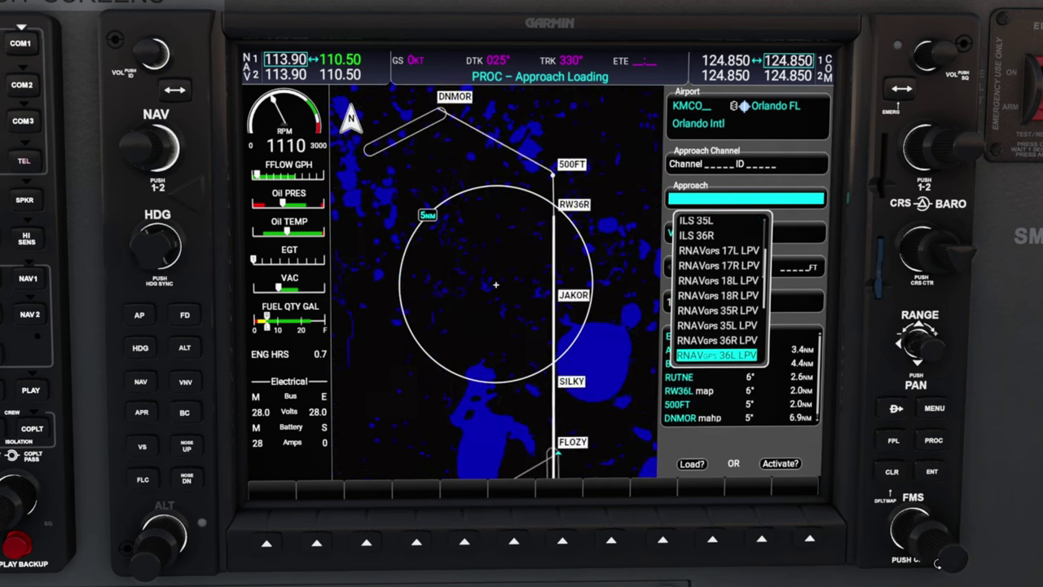
{"action": "scroll", "coordinate": [937, 563], "scroll_direction": "up", "scroll_amount": 13}
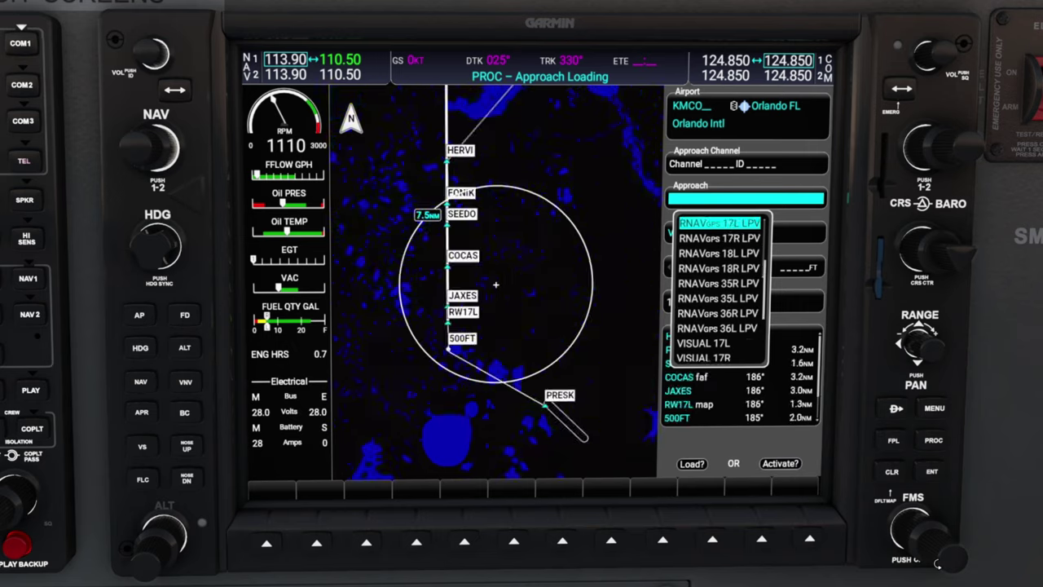
{"action": "scroll", "coordinate": [937, 562], "scroll_direction": "up", "scroll_amount": 3}
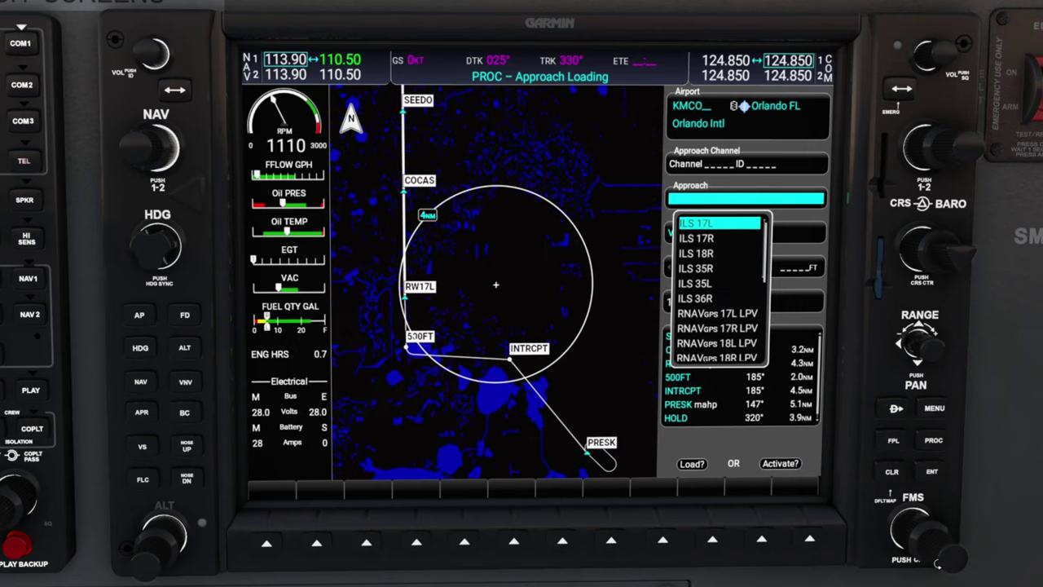
{"action": "left_click", "coordinate": [938, 479]}
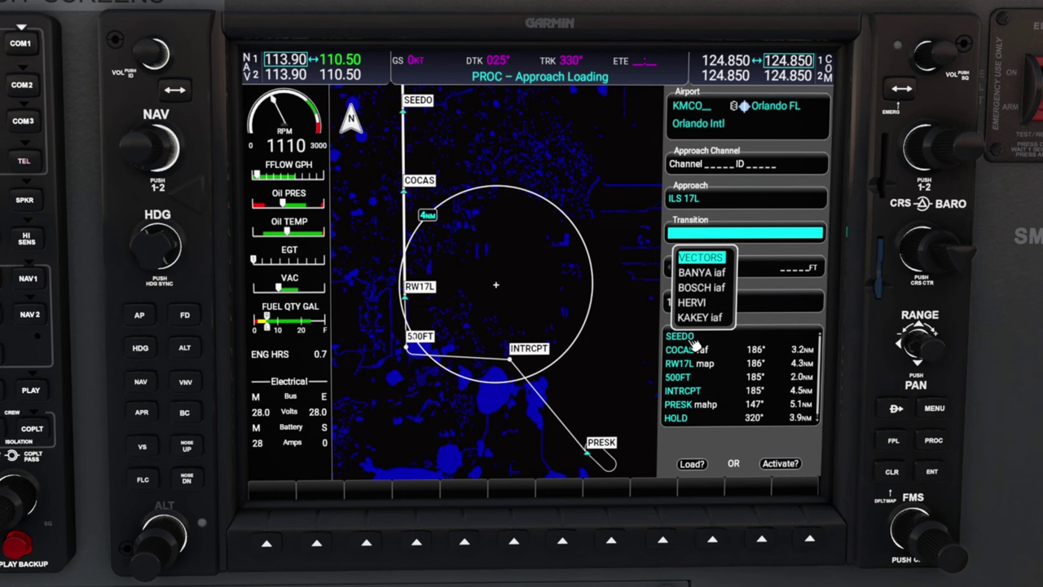
Choose the VECTORS transition and set baro minimums to 160 ft.
{"action": "left_click", "coordinate": [934, 478]}
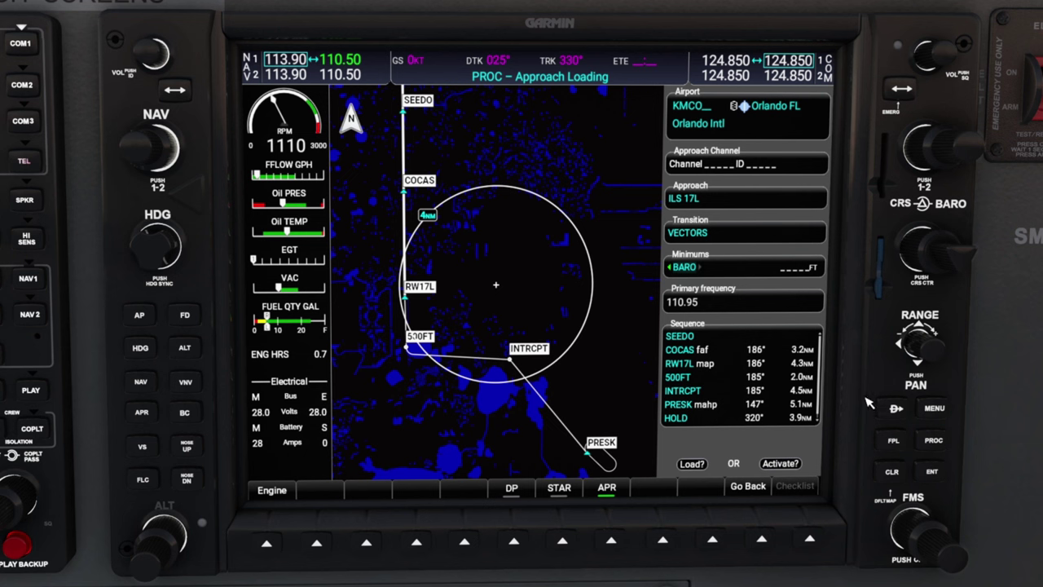
{"action": "key", "text": "Right"}
{"action": "scroll", "coordinate": [902, 528], "scroll_direction": "down", "scroll_amount": 2}
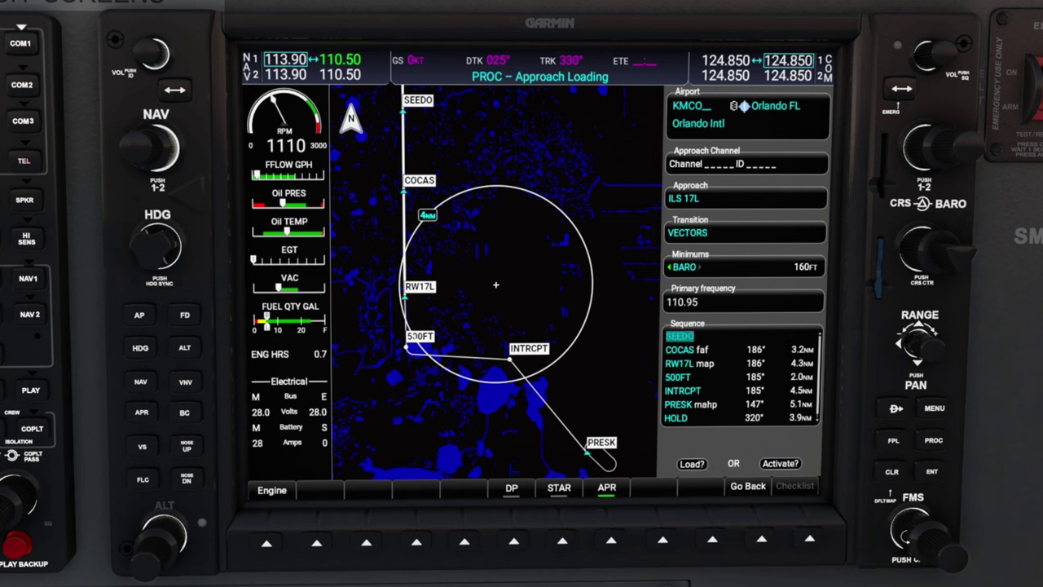
{"action": "scroll", "coordinate": [901, 534], "scroll_direction": "down", "scroll_amount": 5}
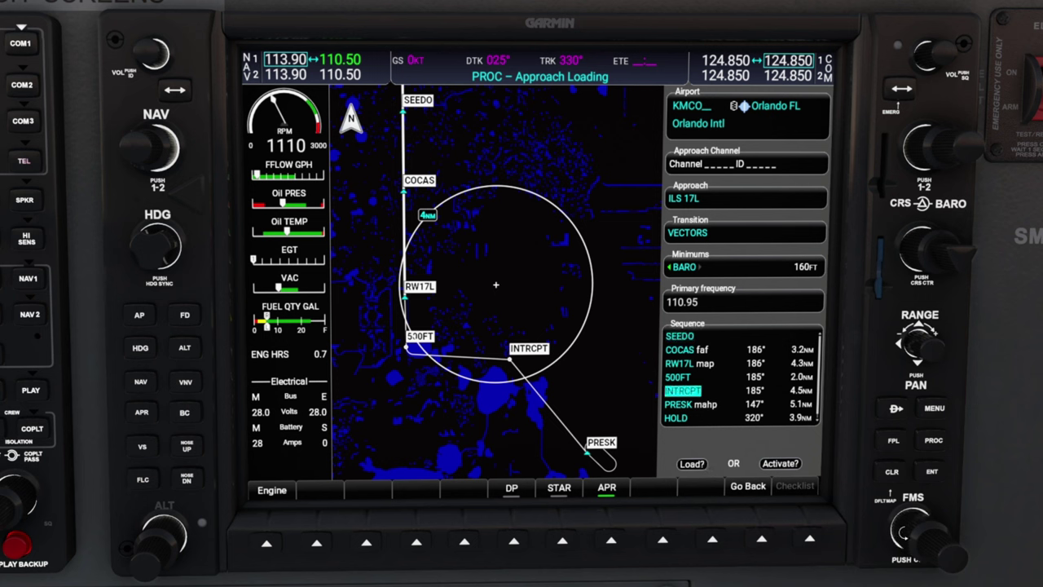
{"action": "scroll", "coordinate": [902, 534], "scroll_direction": "down", "scroll_amount": 2}
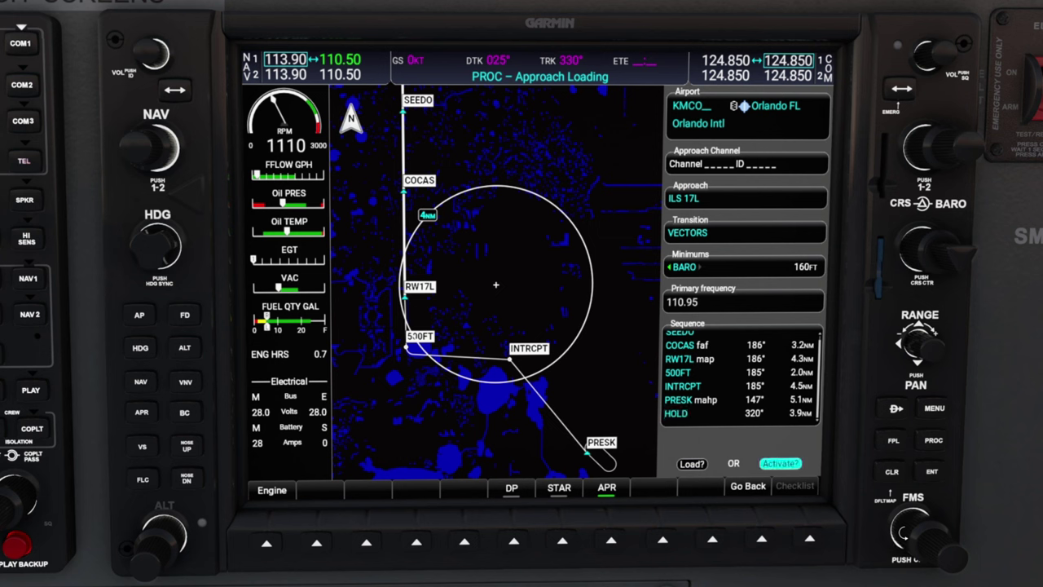
Load the ILS 17L approach, accepting the GPS warning so NAV1 becomes 110.95.
{"action": "left_click", "coordinate": [937, 481]}
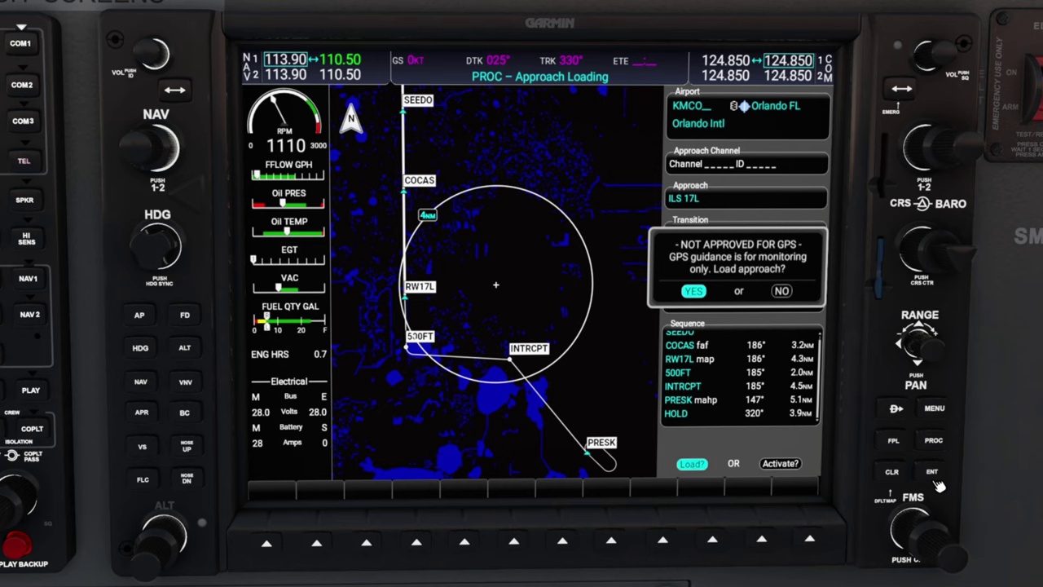
{"action": "left_click", "coordinate": [935, 481]}
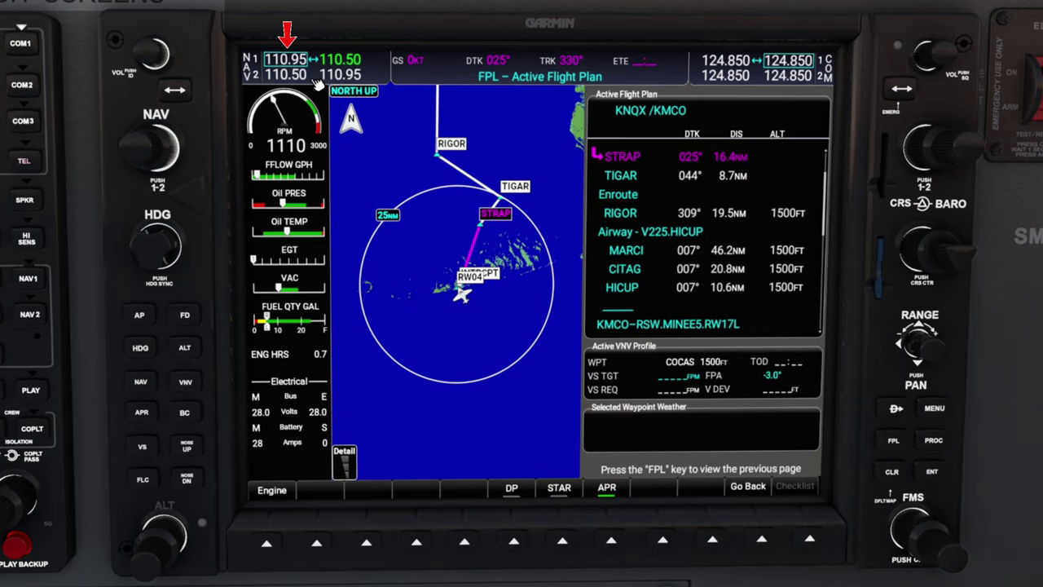